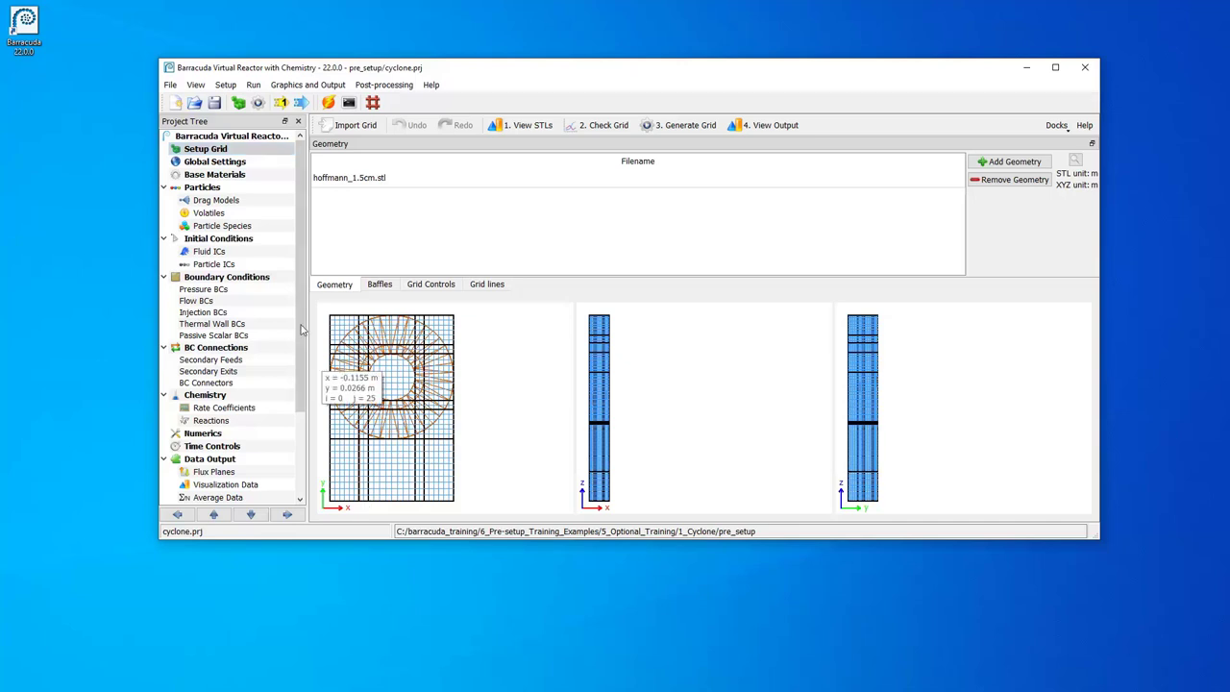
Open the Visualization Data output settings and confirm Residence time is a selected particle output
scroll(304, 386, "down", 3)
scroll(304, 386, "down", 1)
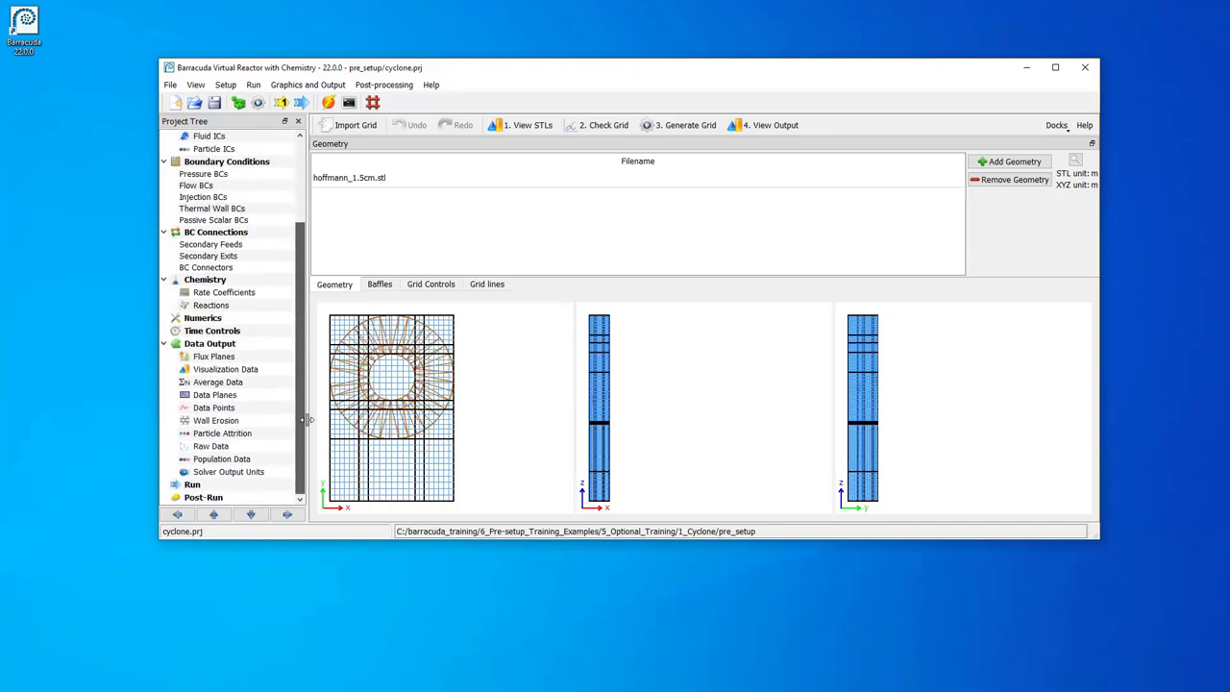
left_click(238, 371)
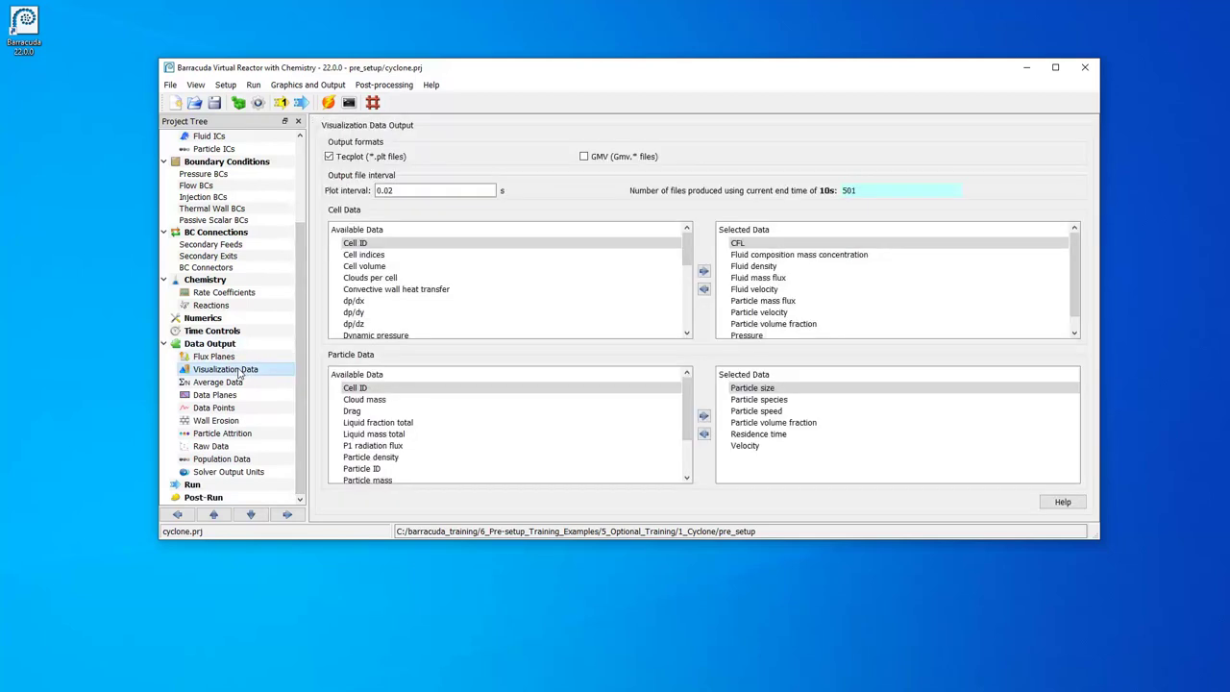
left_click(809, 435)
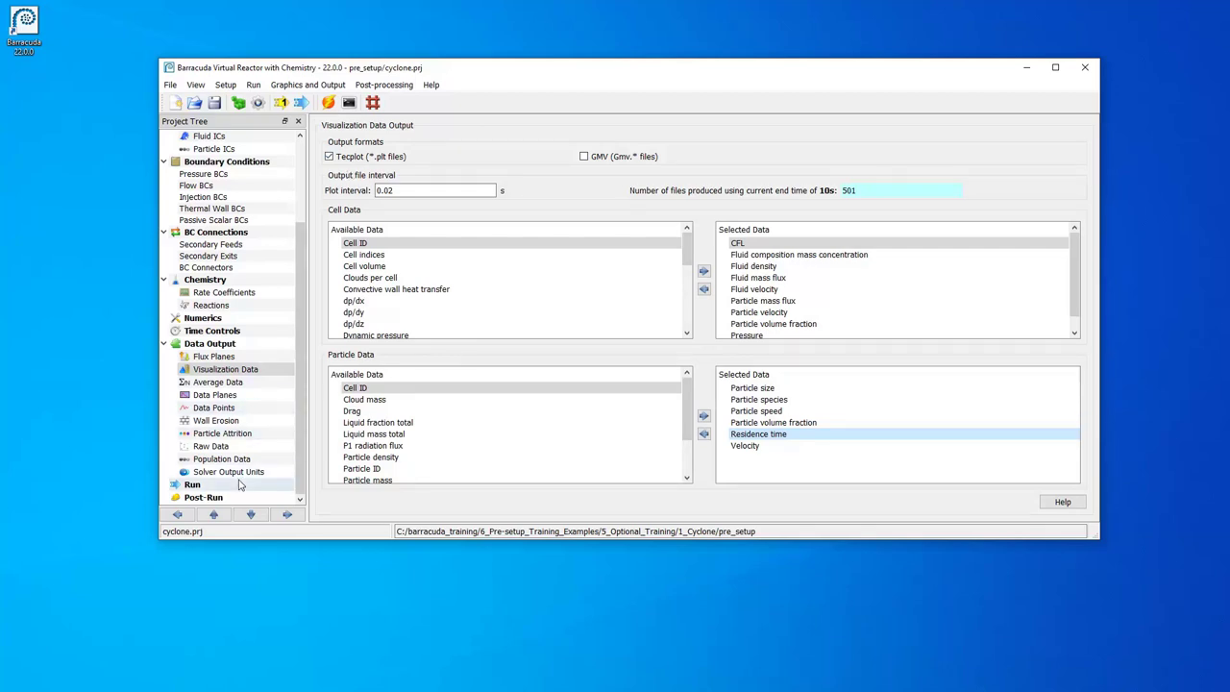
Open the cyclone results in Tecplot, colour particles by Residence Time, and maximize the window
left_click(203, 498)
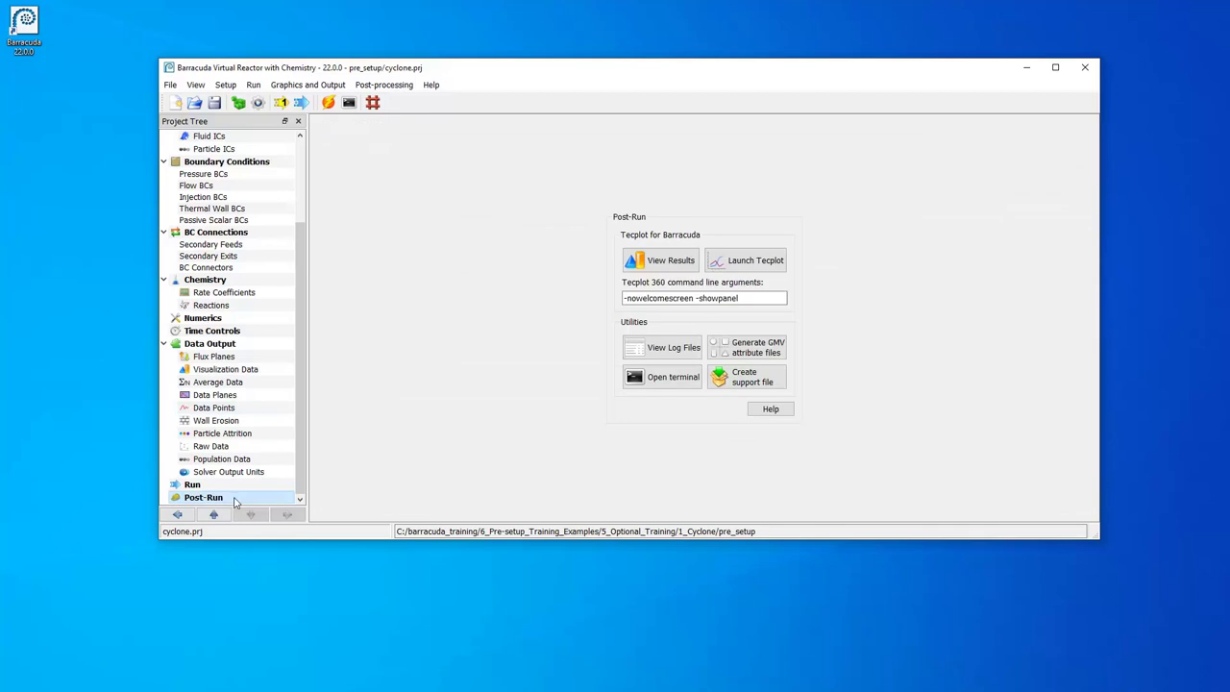
left_click(670, 269)
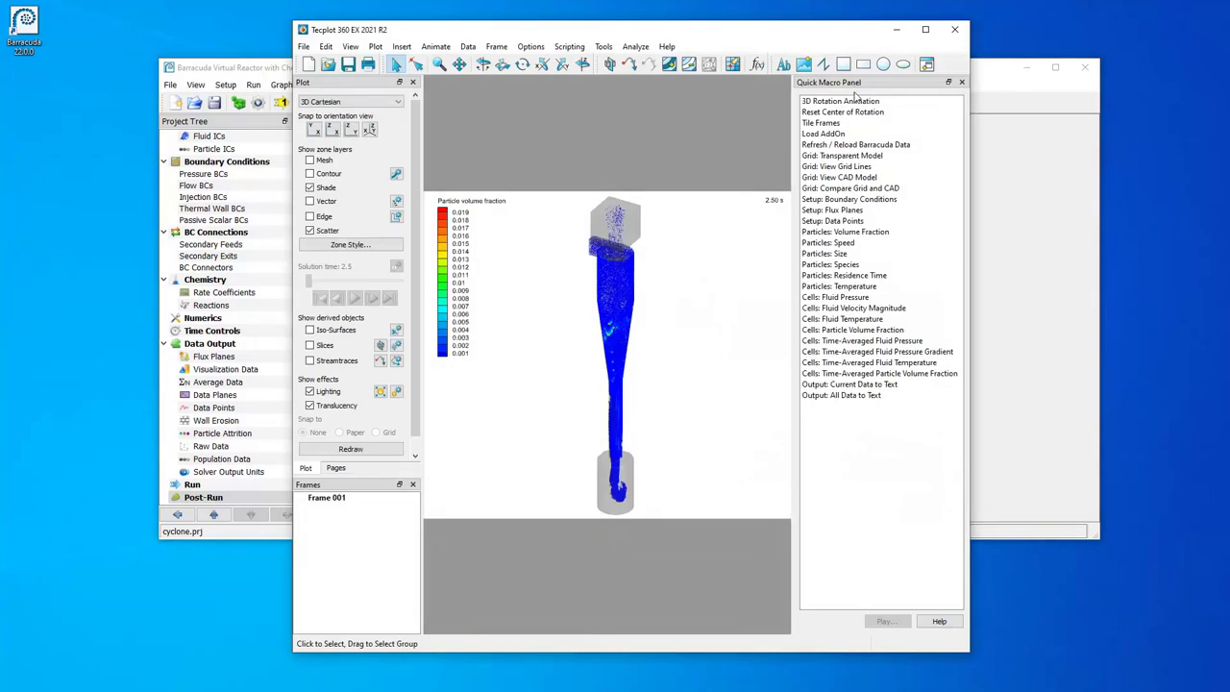
double_click(877, 277)
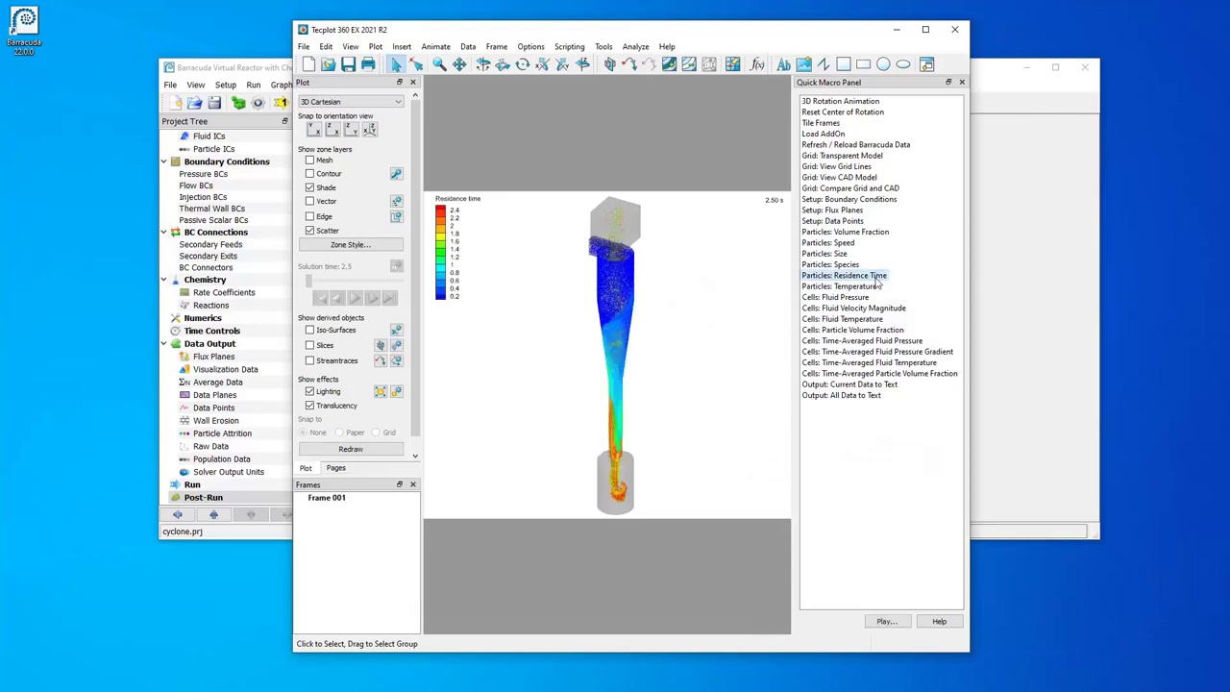
double_click(805, 36)
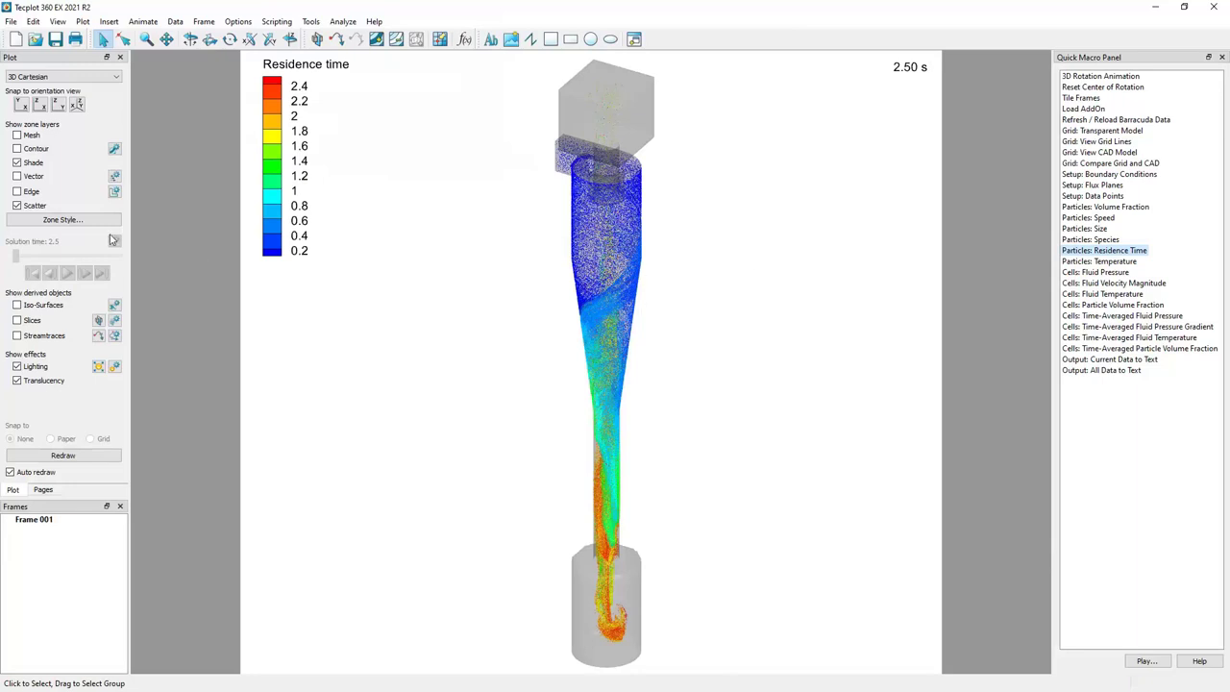
left_click(62, 219)
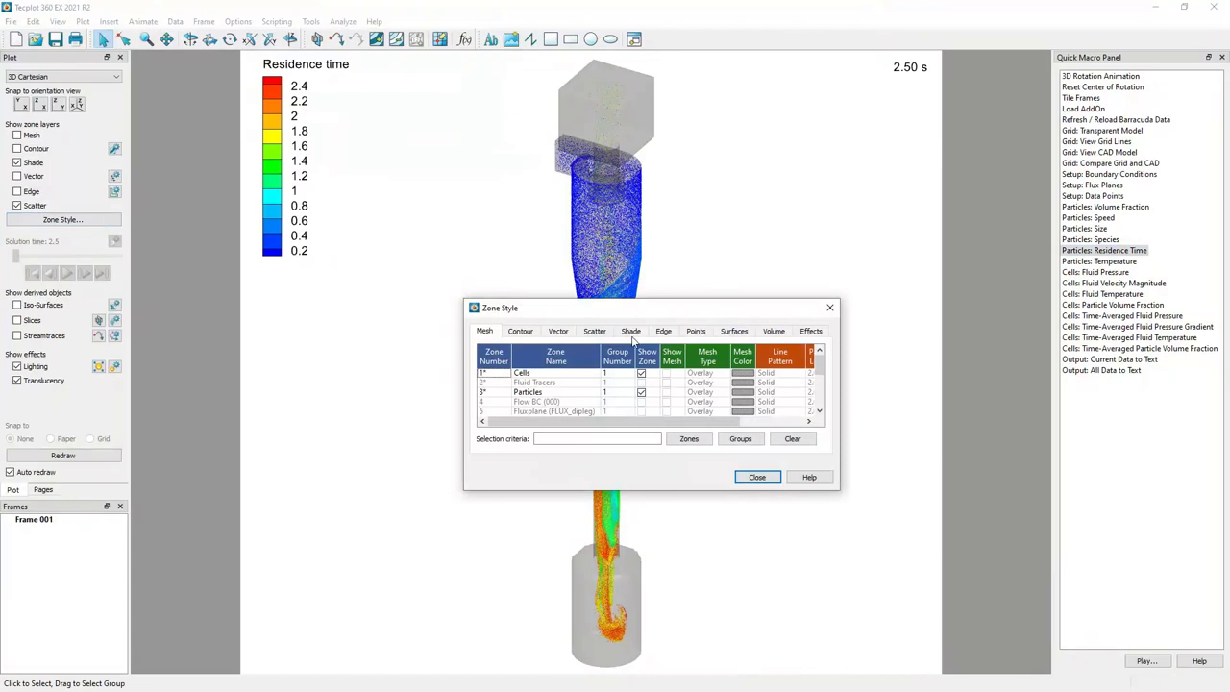
left_click(593, 333)
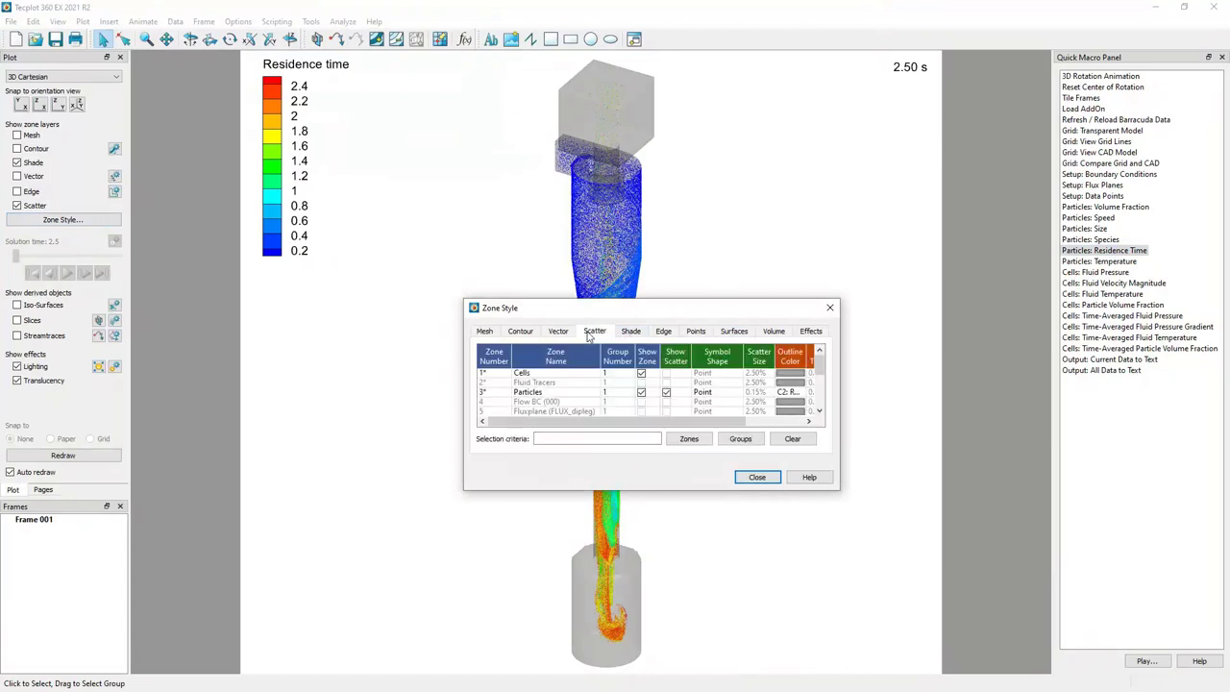
left_click(722, 393)
left_click(757, 512)
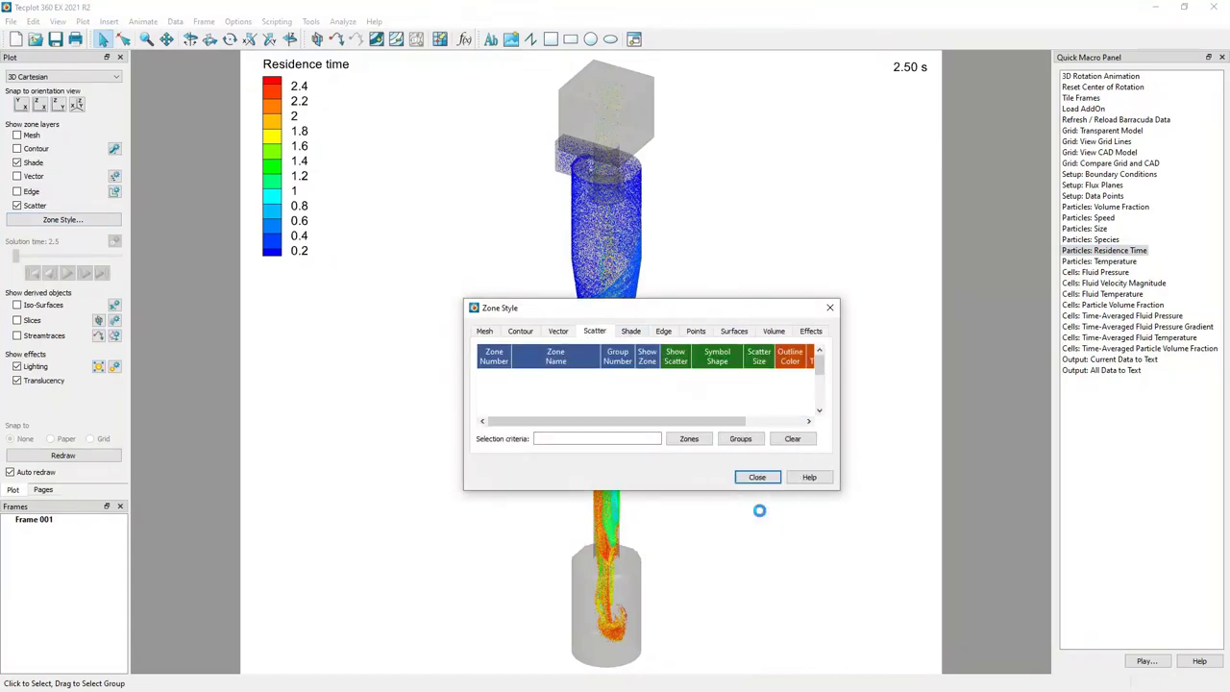
left_click(759, 395)
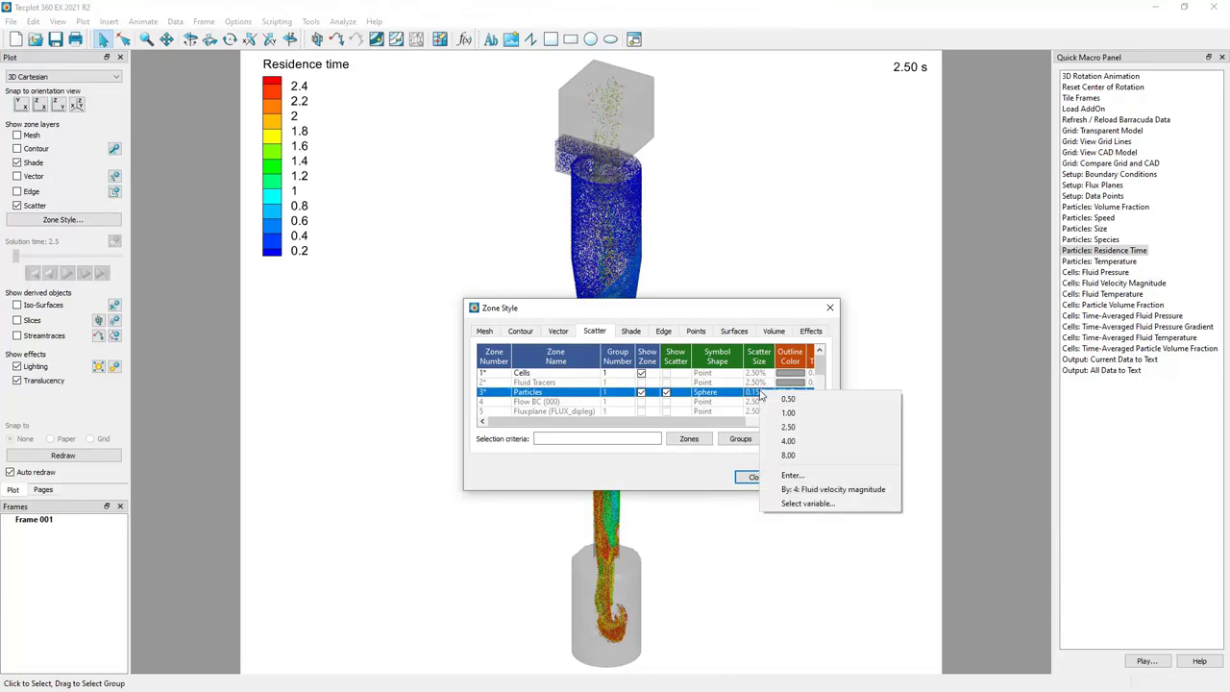
left_click(776, 409)
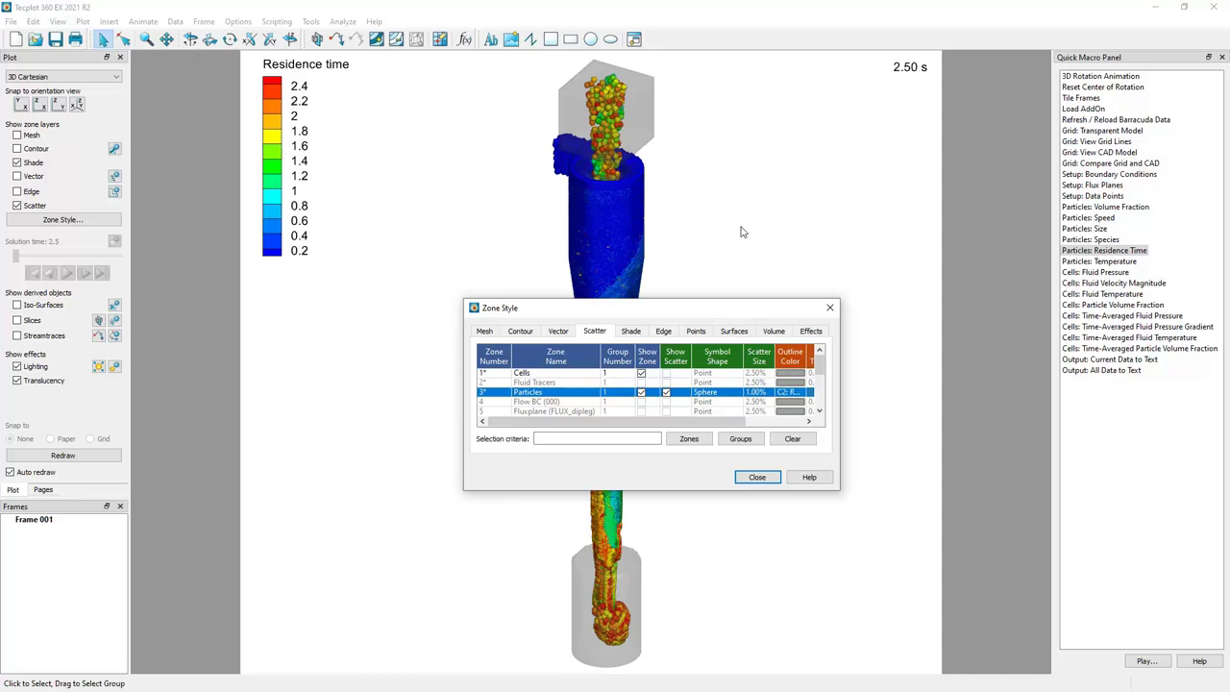
left_click_drag(681, 311, 901, 312)
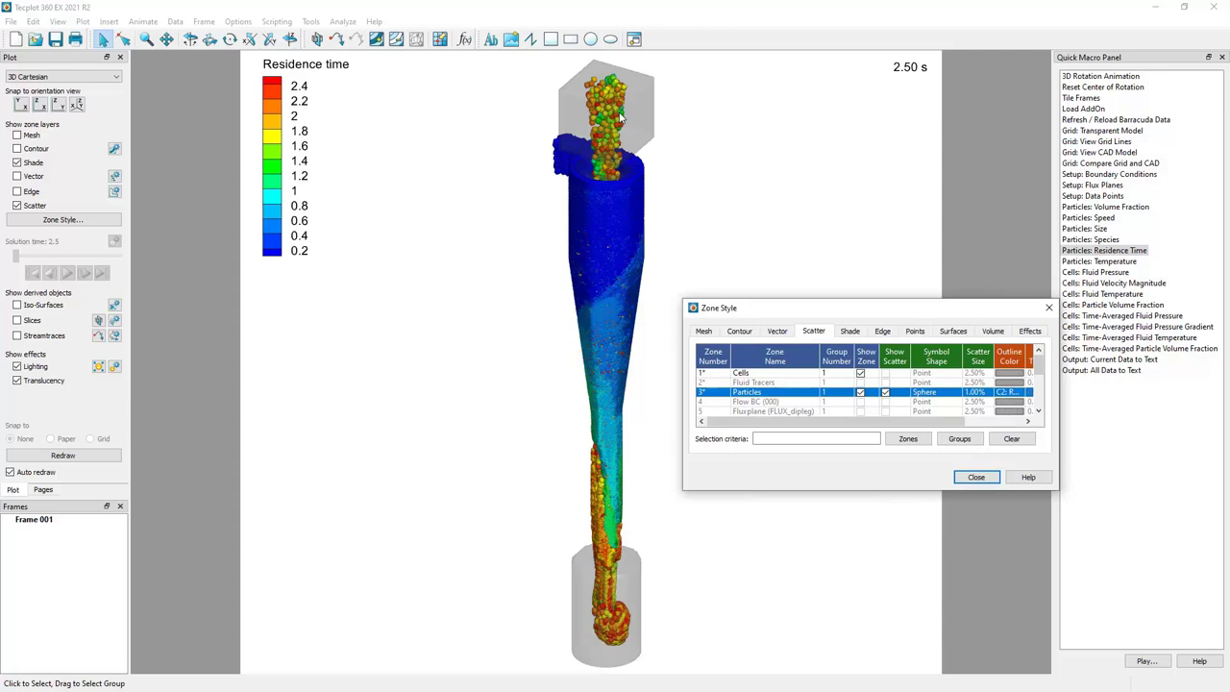
left_click(954, 395)
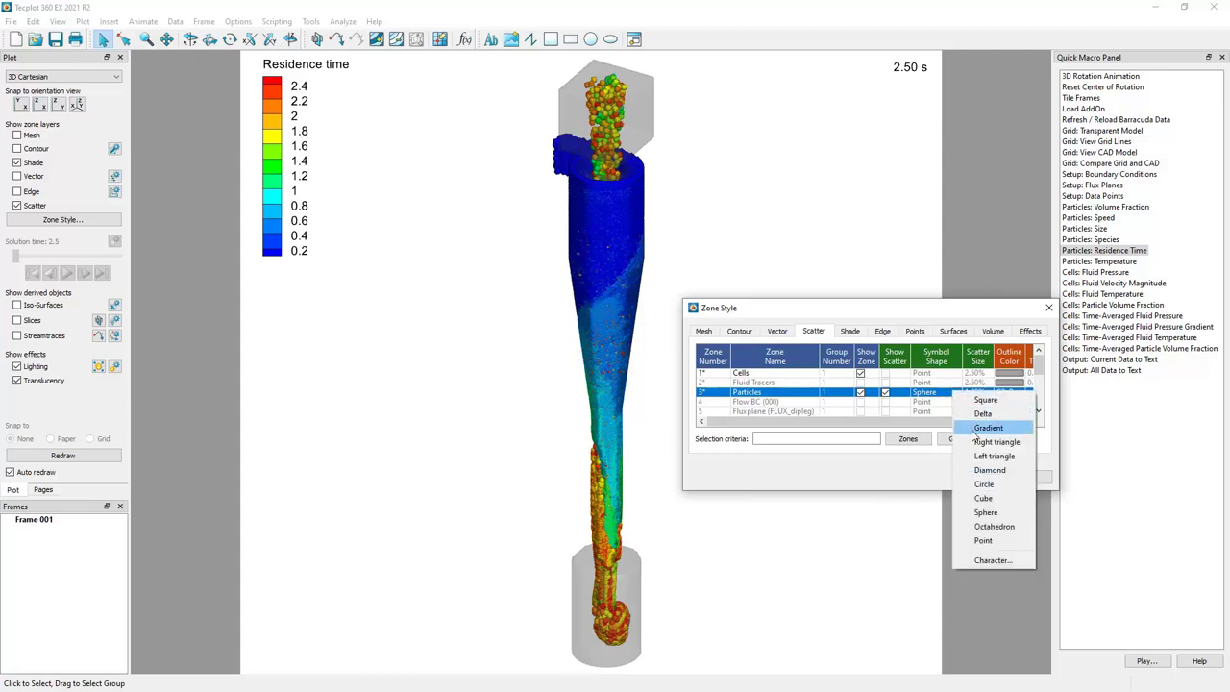
left_click(983, 540)
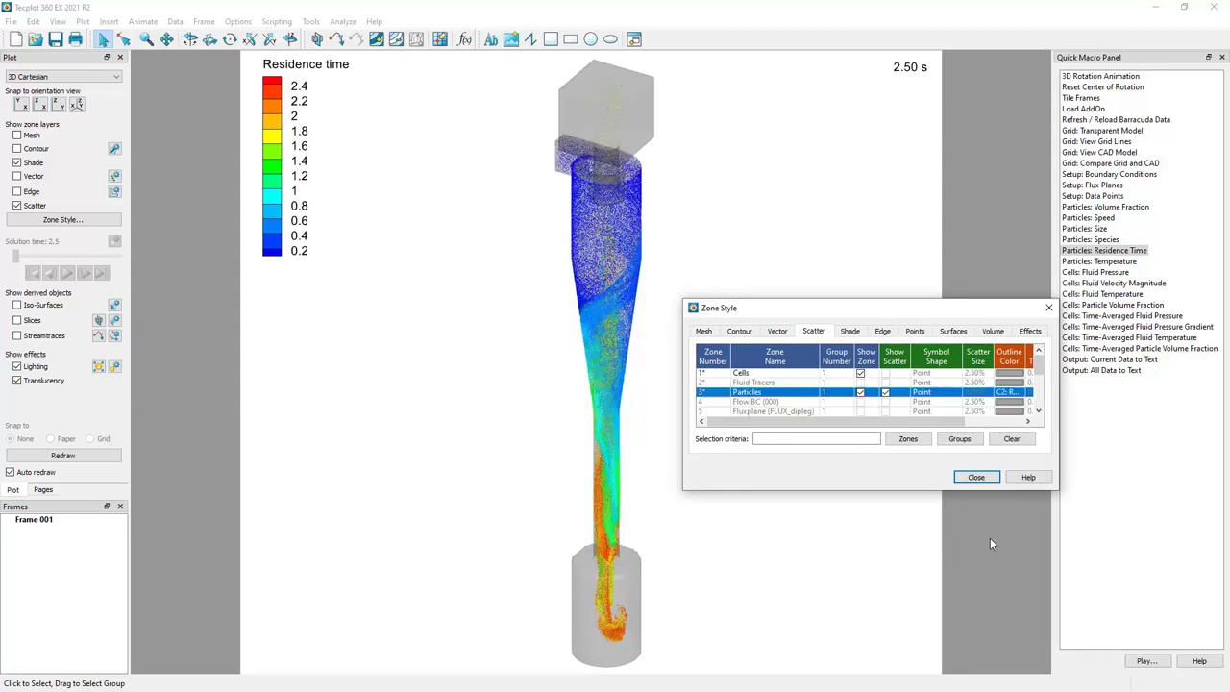
left_click(980, 478)
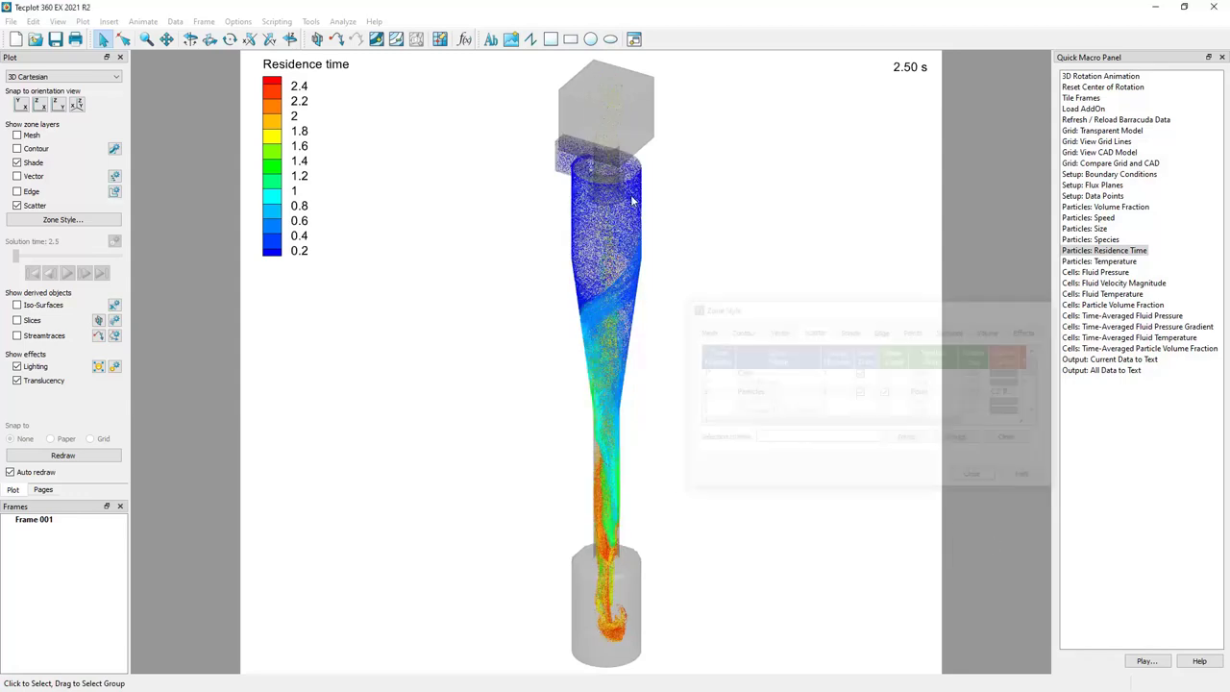
Restore and reposition the Tecplot window, then enable PyTecplot connections on port 7600
double_click(671, 15)
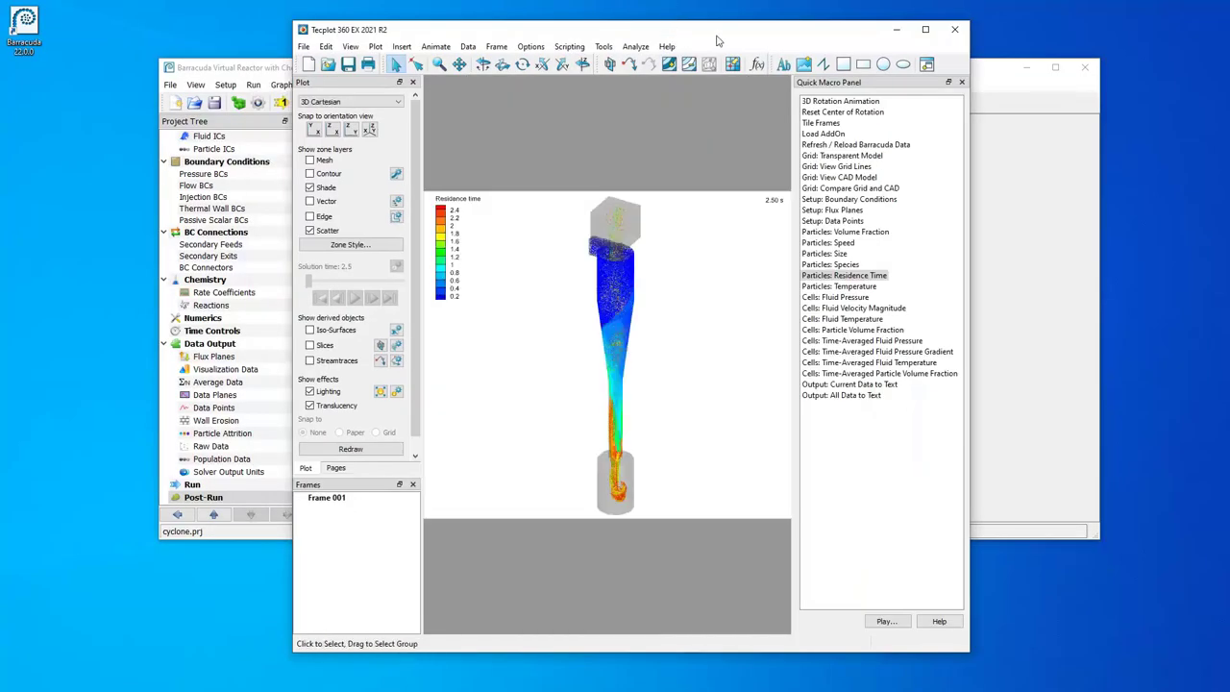
left_click_drag(667, 34, 824, 48)
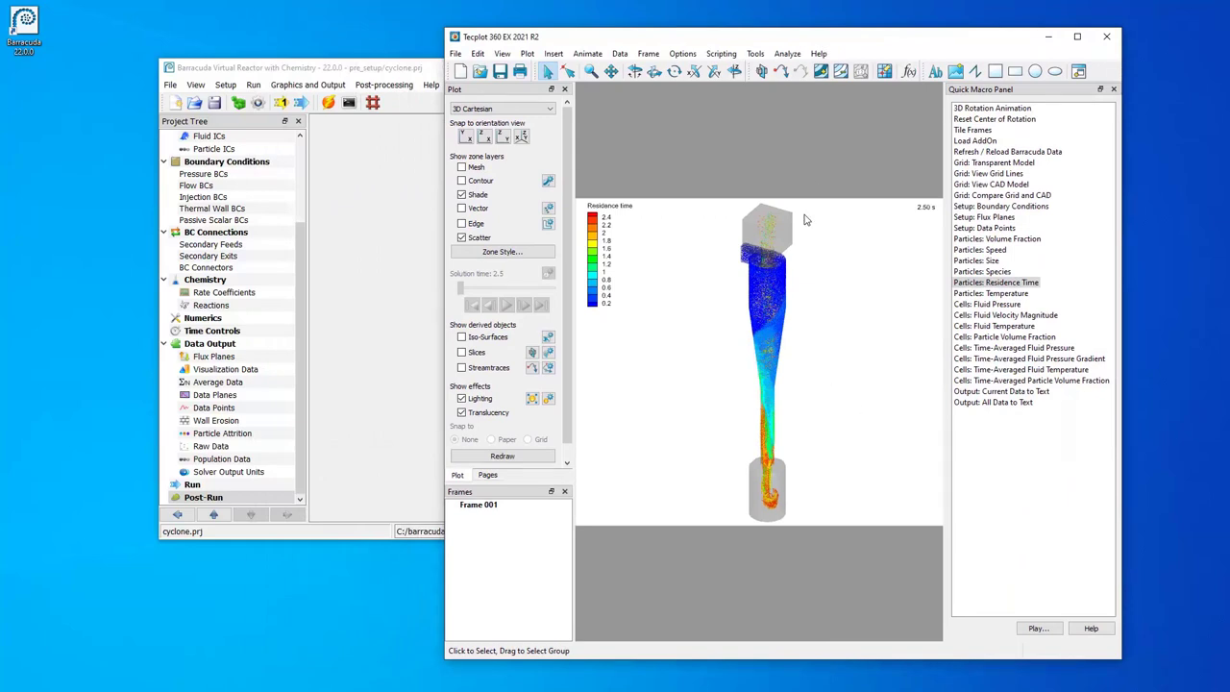
left_click(719, 55)
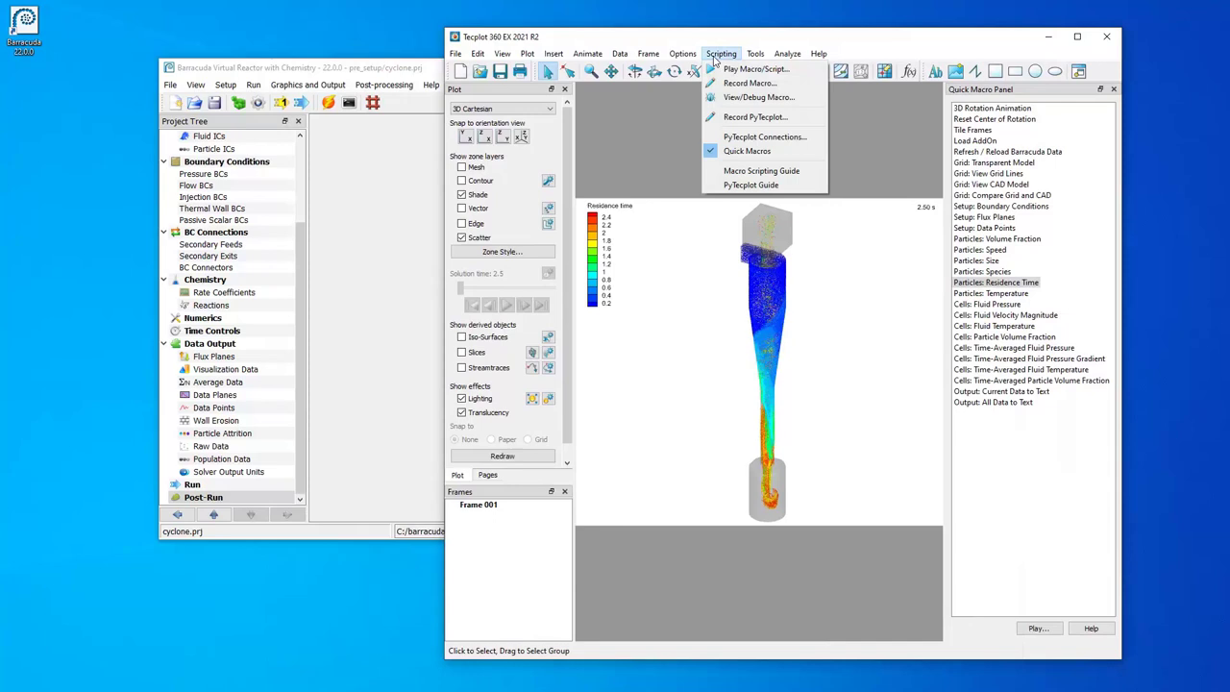
left_click(755, 138)
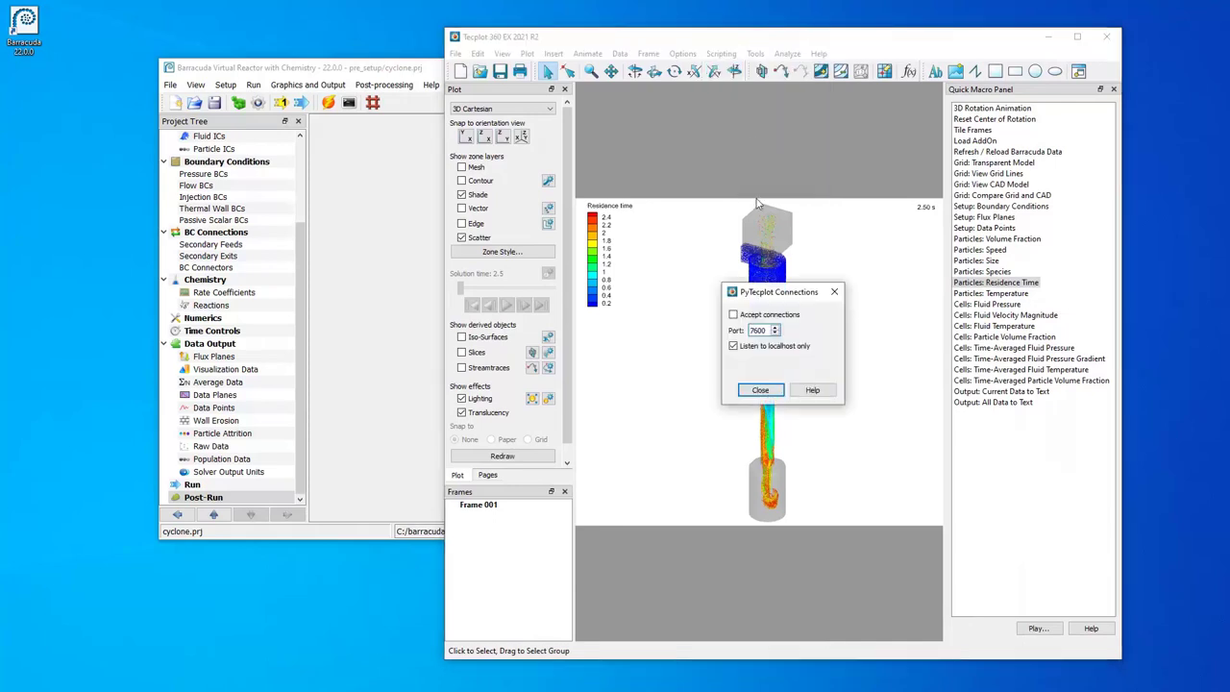
left_click(733, 315)
Open a Barracuda terminal in the project folder and launch jupyter-notebook
left_click(383, 68)
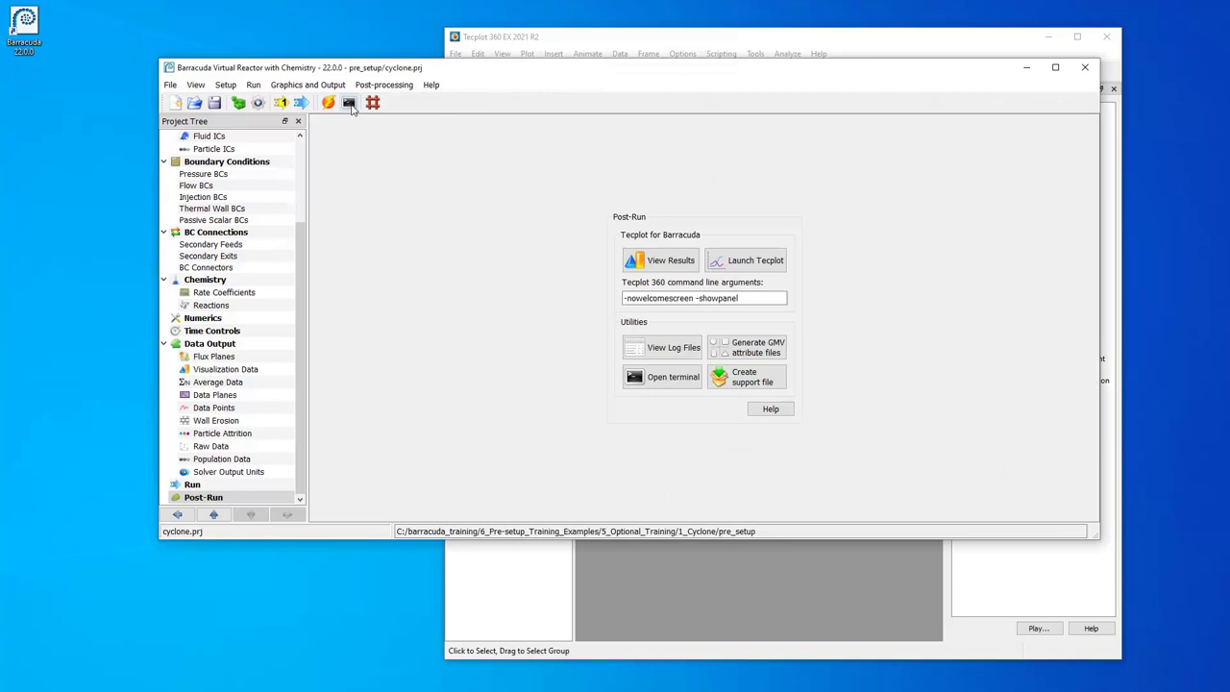
left_click(349, 103)
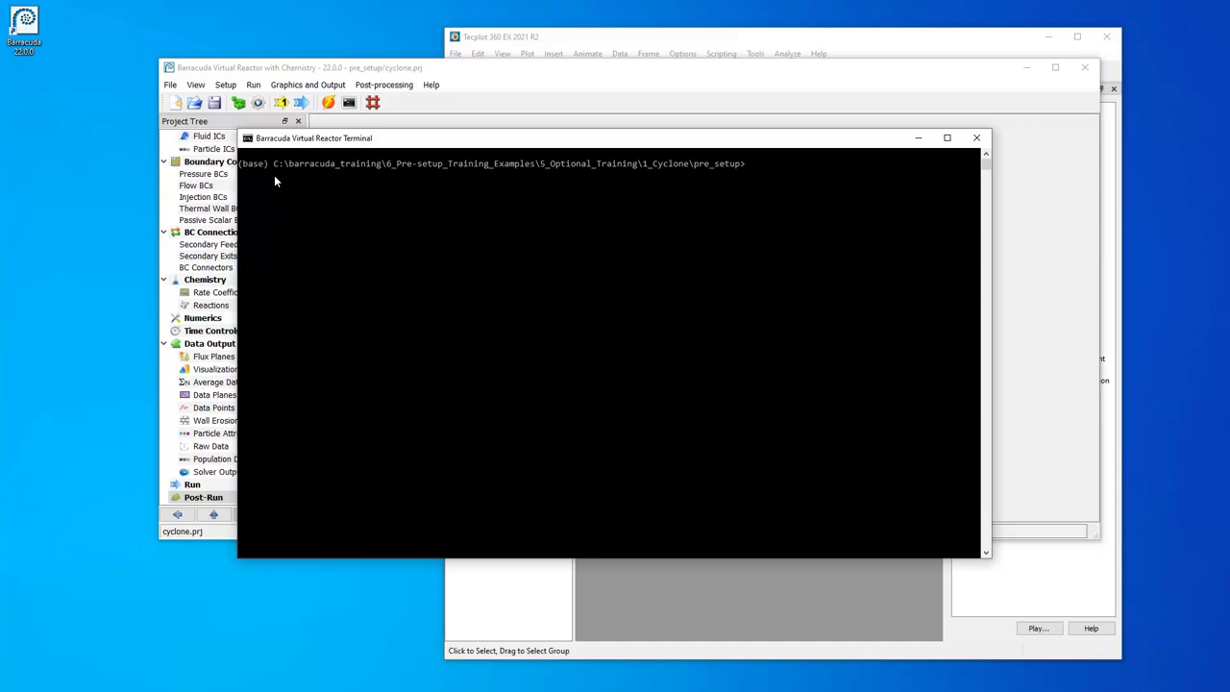
type("jupyter-notebook")
key("Return")
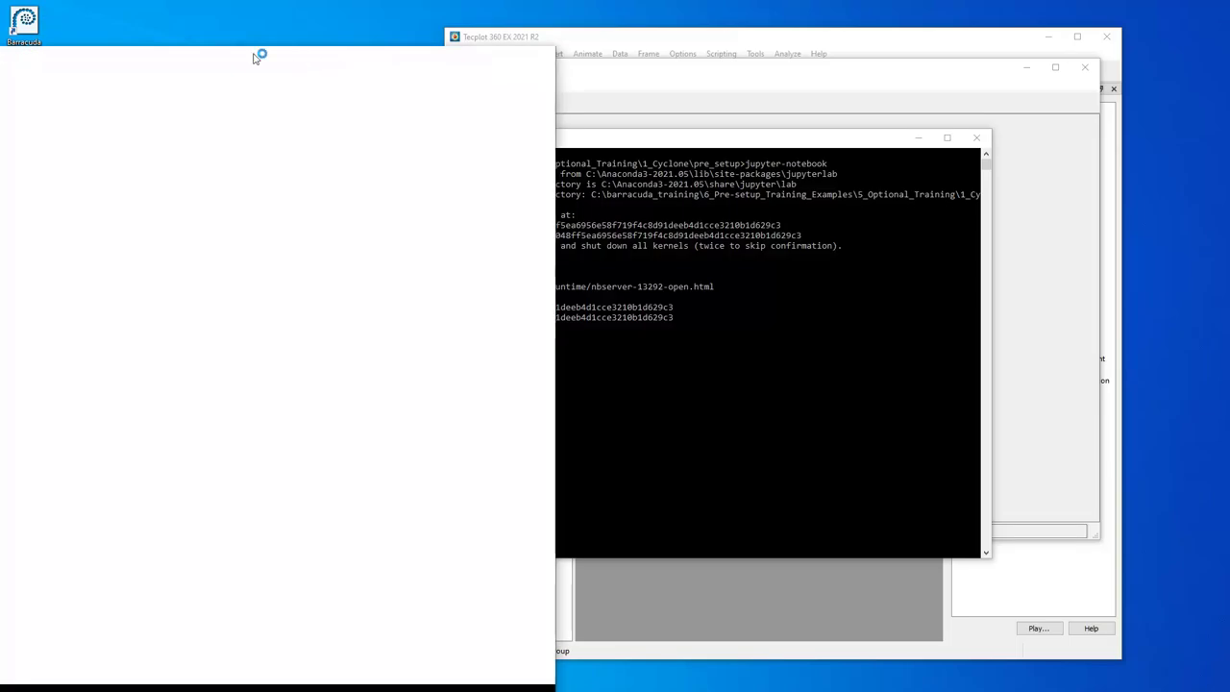
Move the browser window so the pre_setup folder's Jupyter file list is fully visible
left_click_drag(259, 55, 869, 31)
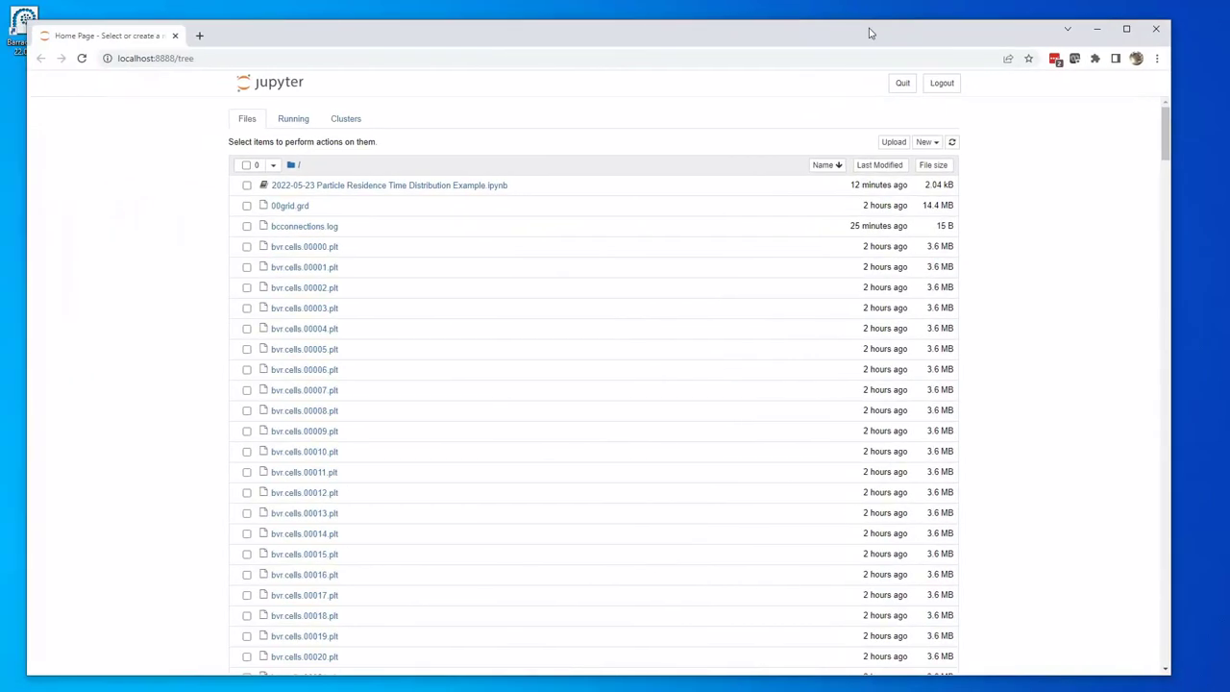
left_click(441, 190)
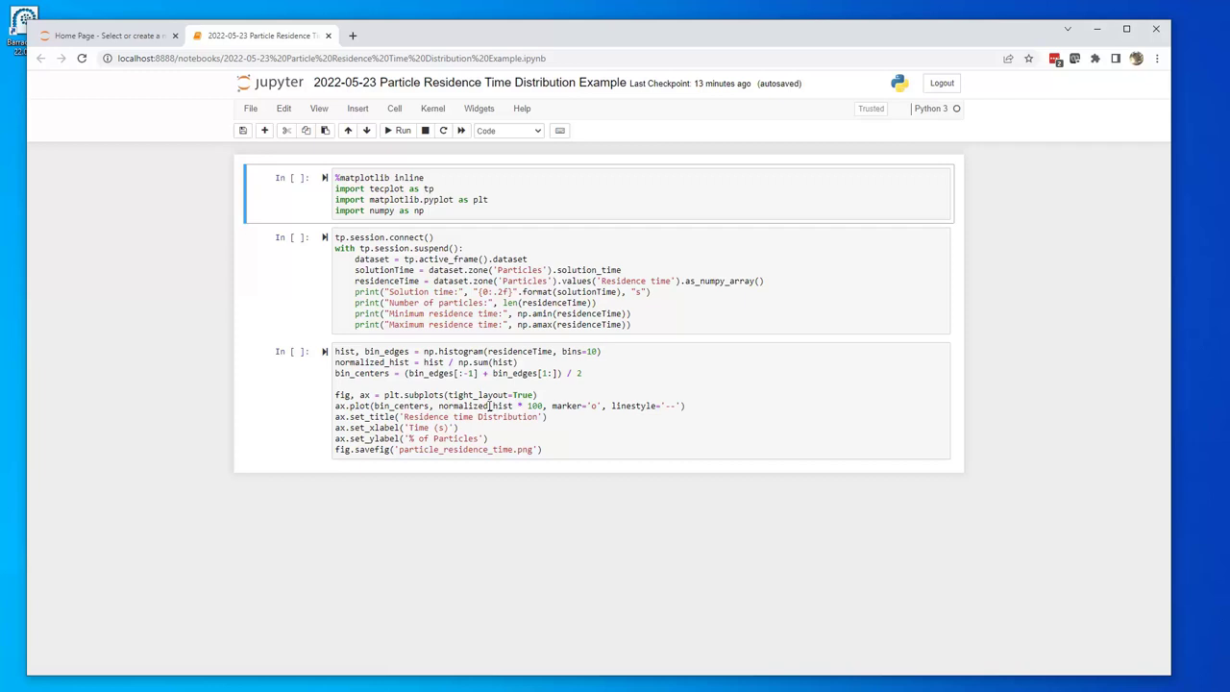
left_click_drag(430, 211, 327, 177)
left_click(454, 211)
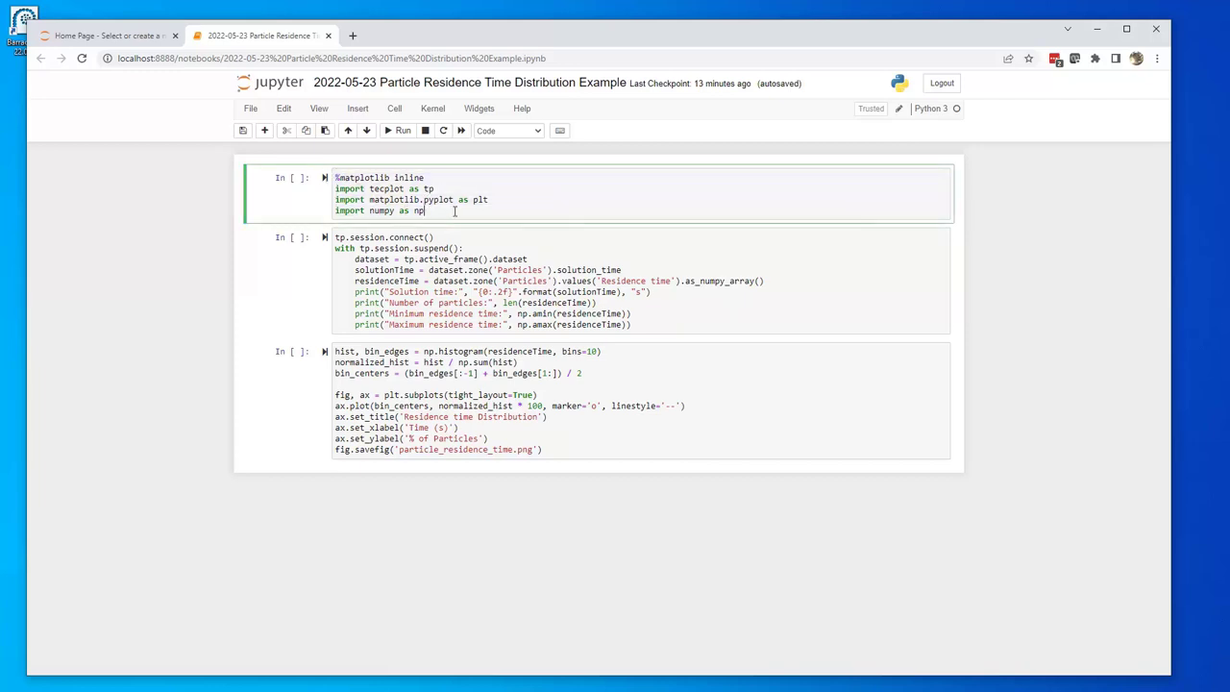
left_click(637, 324)
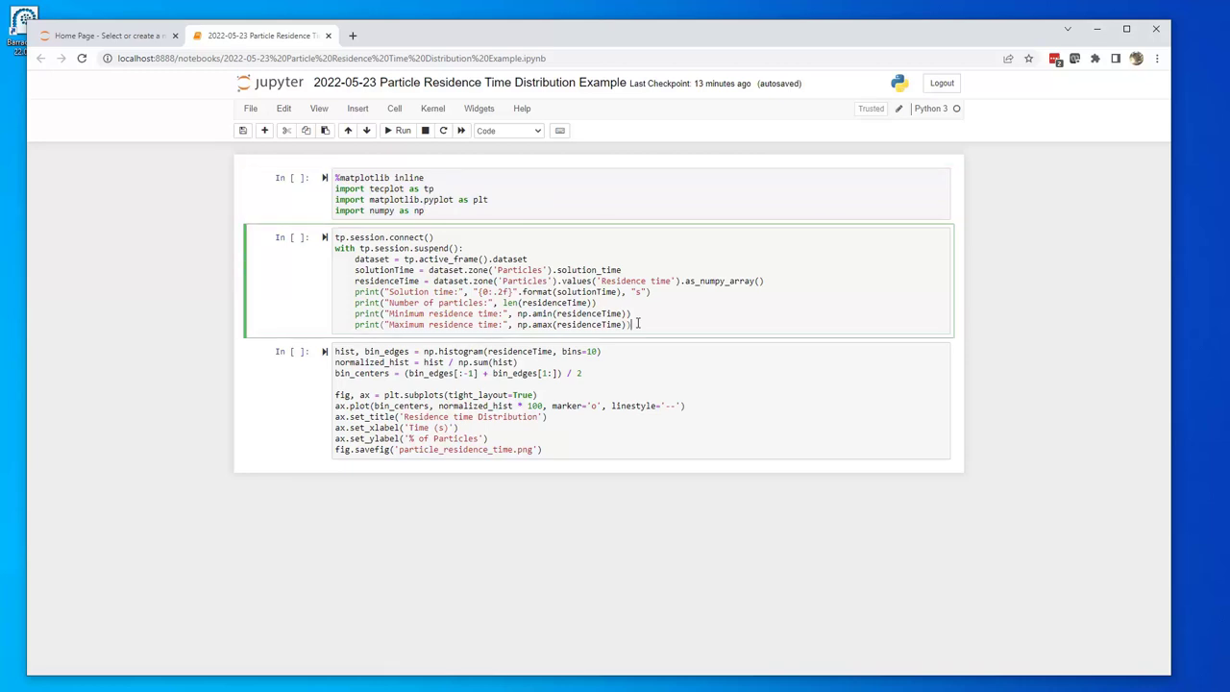
left_click_drag(636, 324, 337, 237)
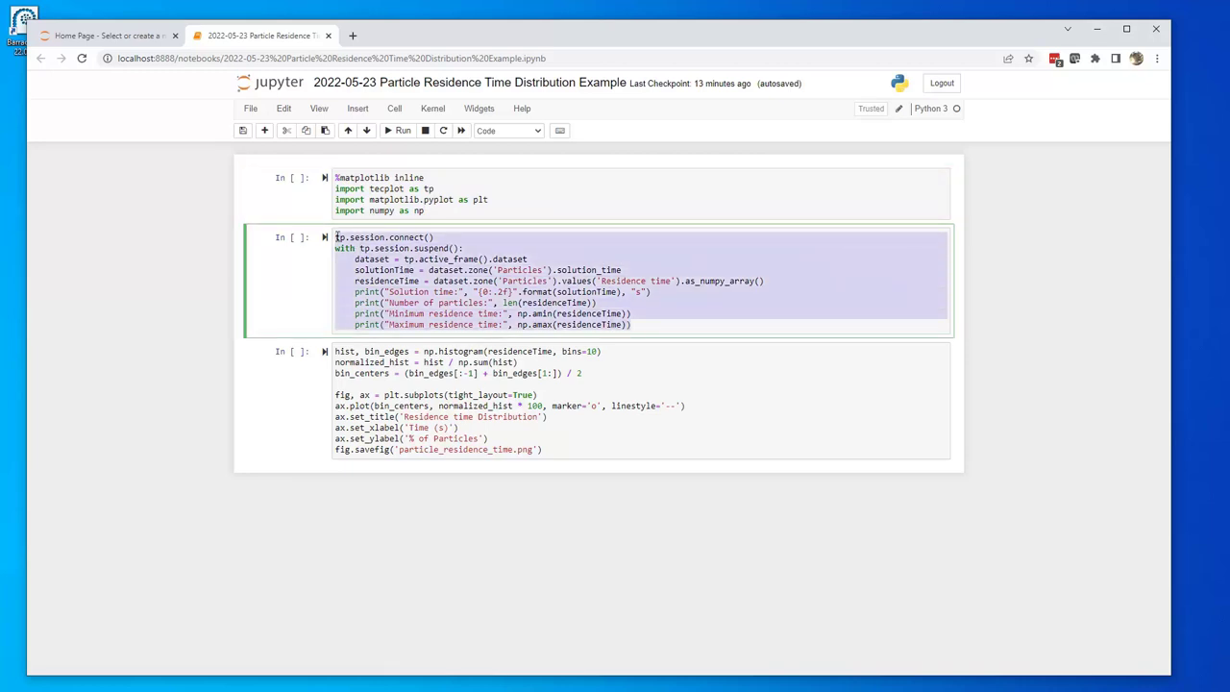
left_click(459, 237)
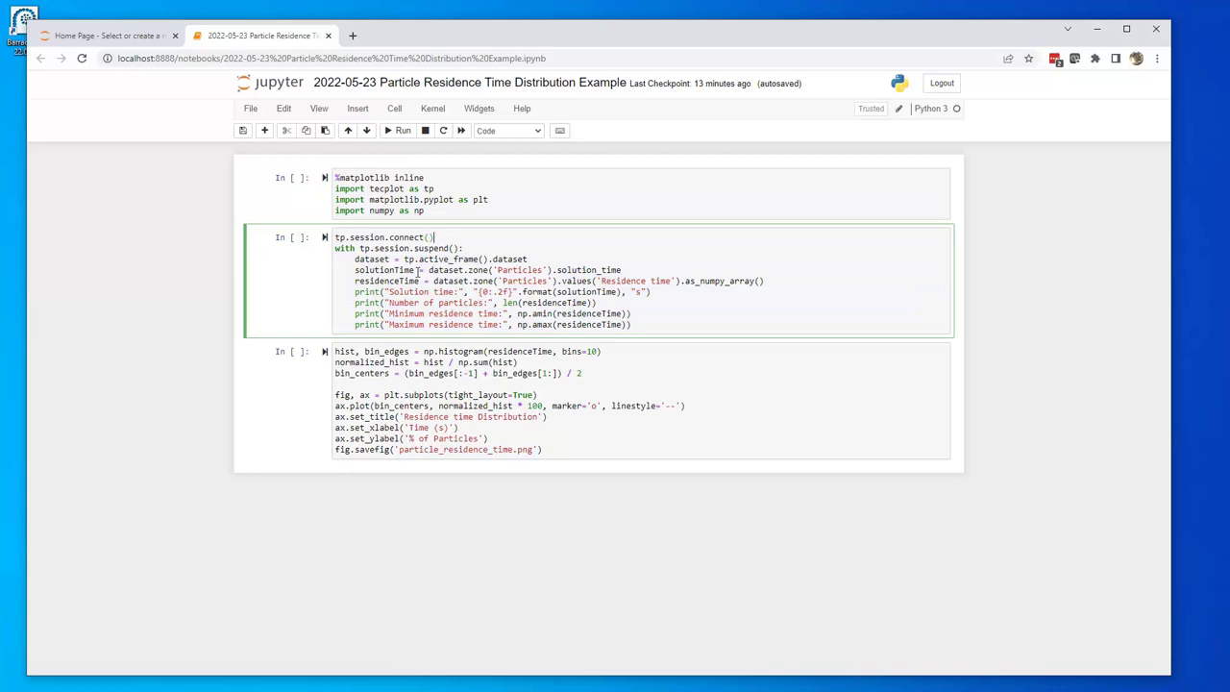
left_click_drag(354, 280, 765, 281)
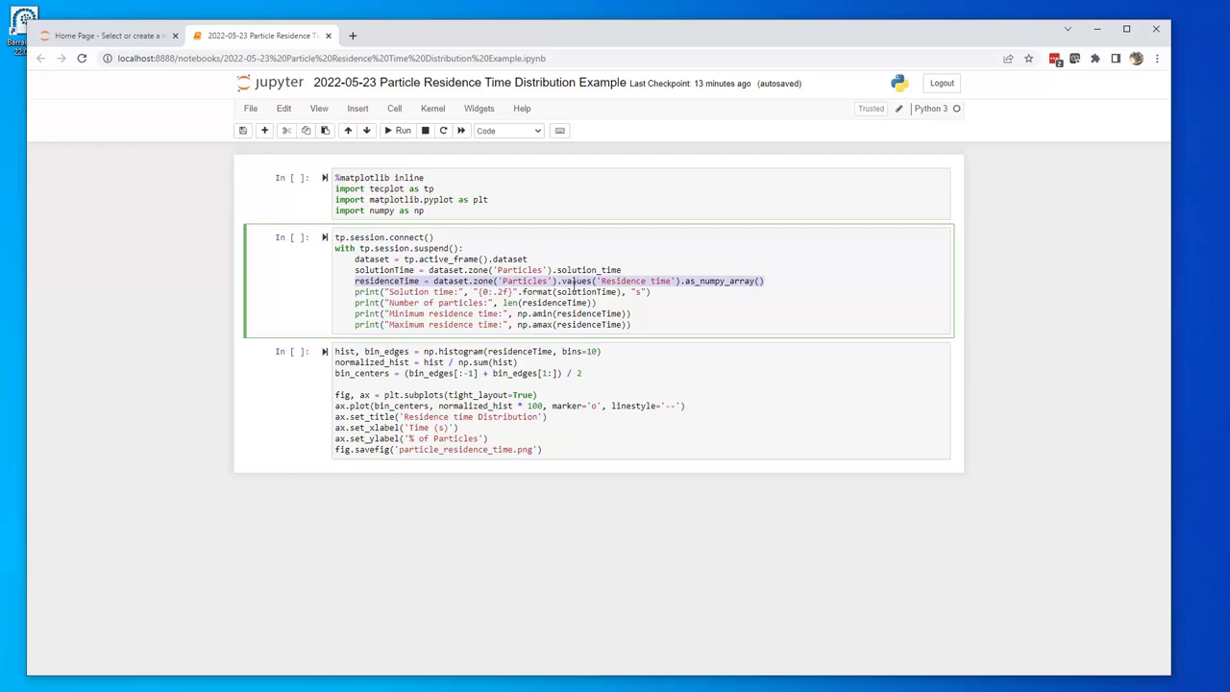
left_click(512, 281)
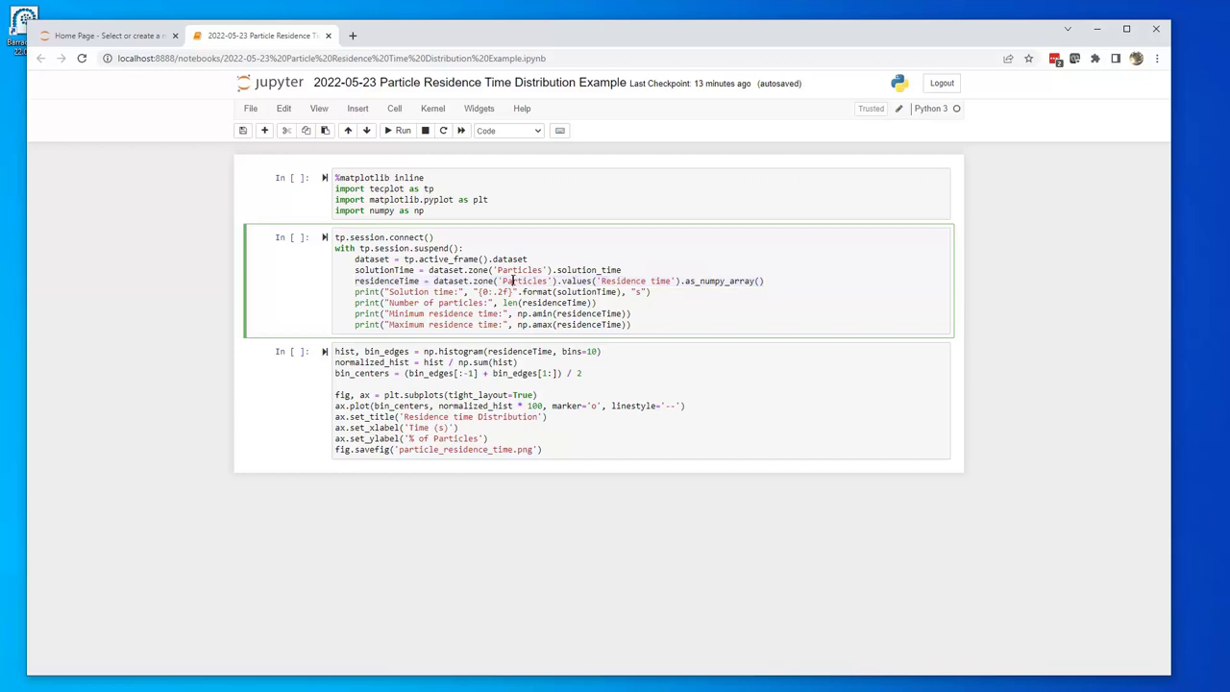
left_click_drag(601, 281, 765, 282)
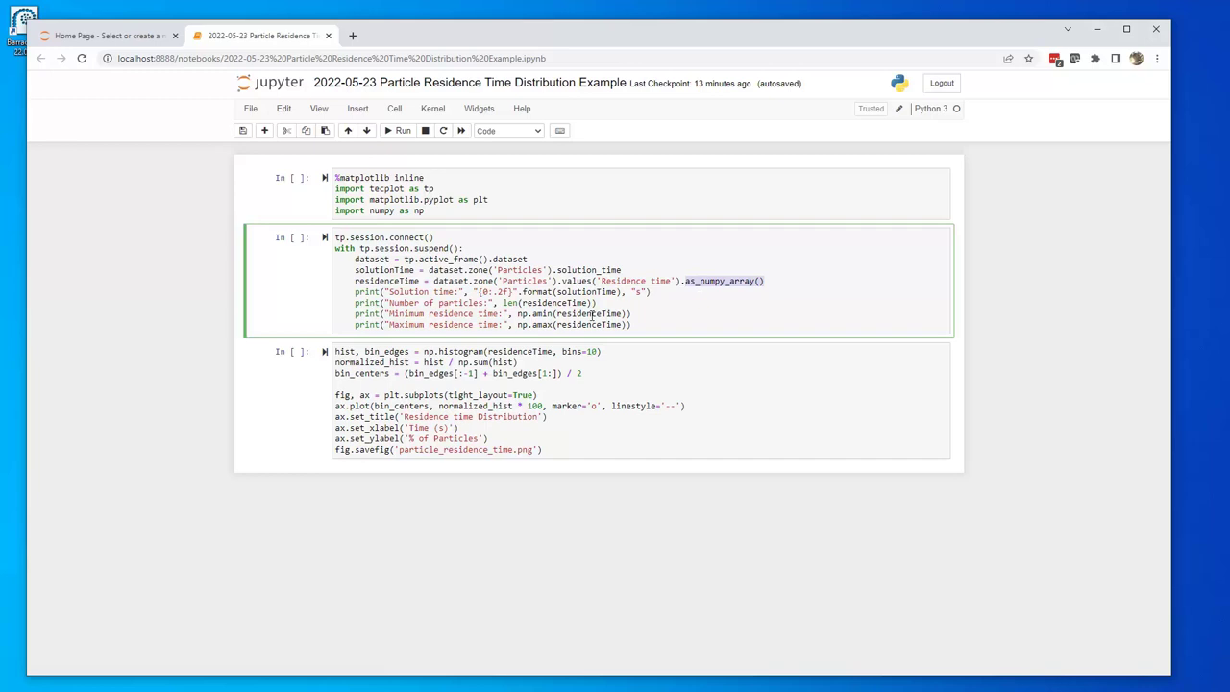
left_click(678, 323)
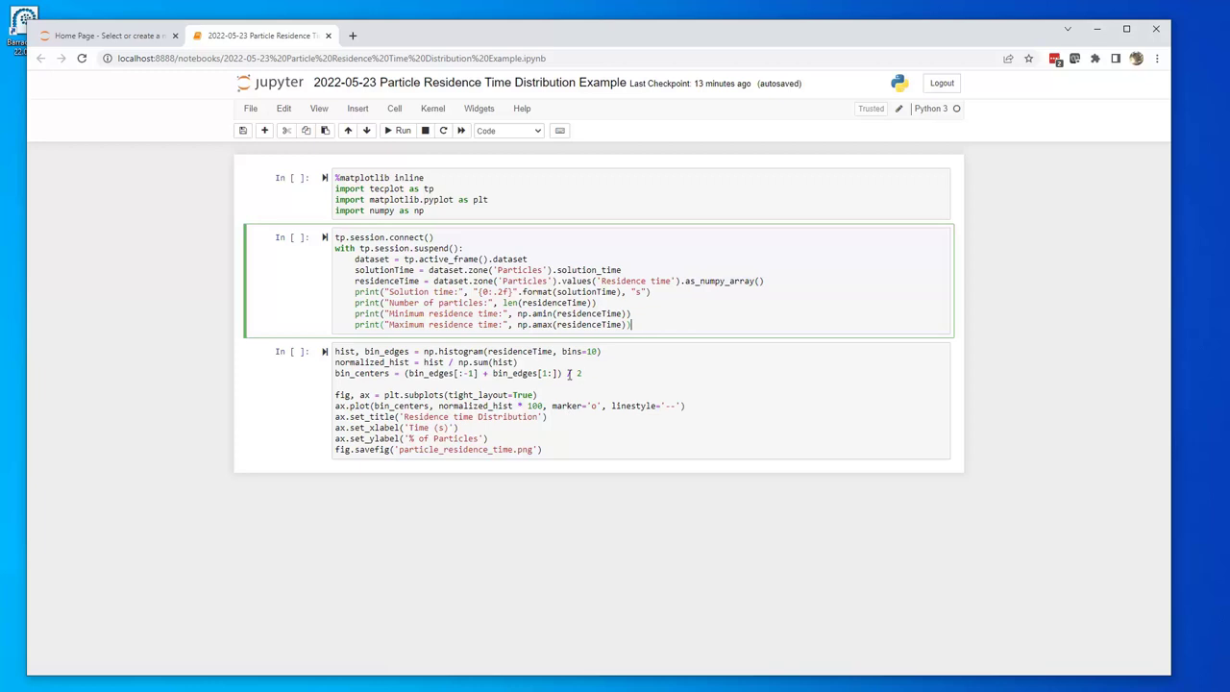
left_click_drag(583, 374, 335, 352)
left_click(426, 351)
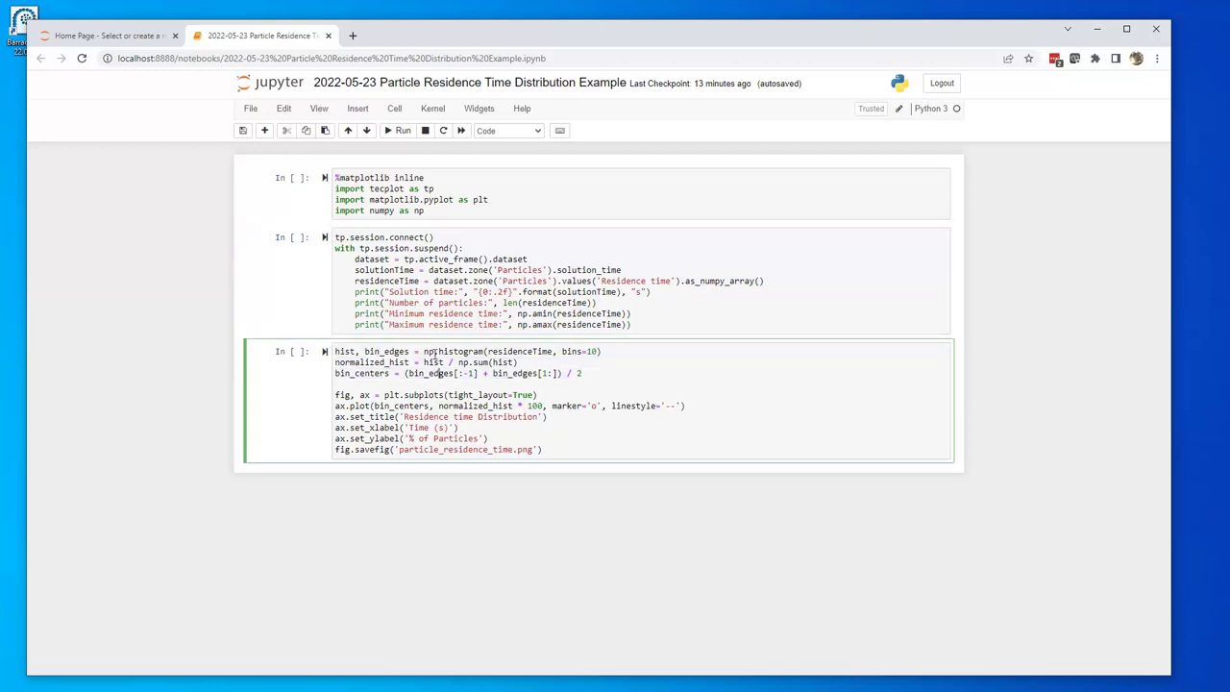
left_click_drag(426, 352, 485, 352)
left_click(485, 352)
left_click_drag(337, 395, 553, 449)
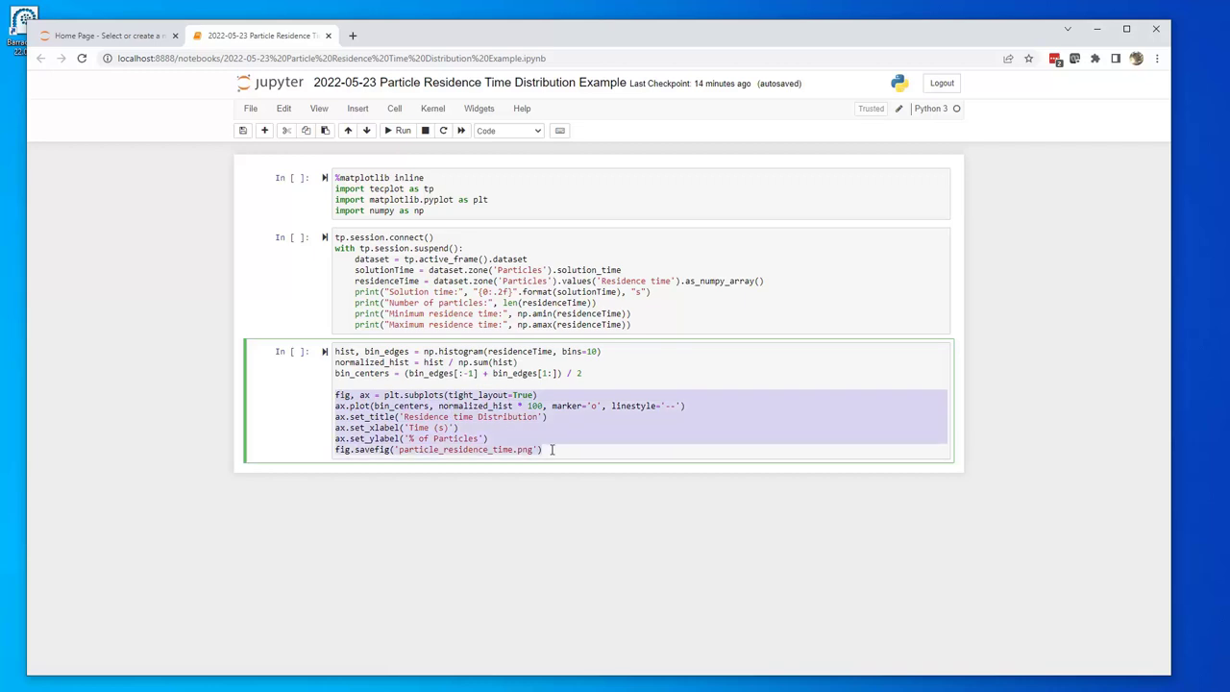
left_click(553, 449)
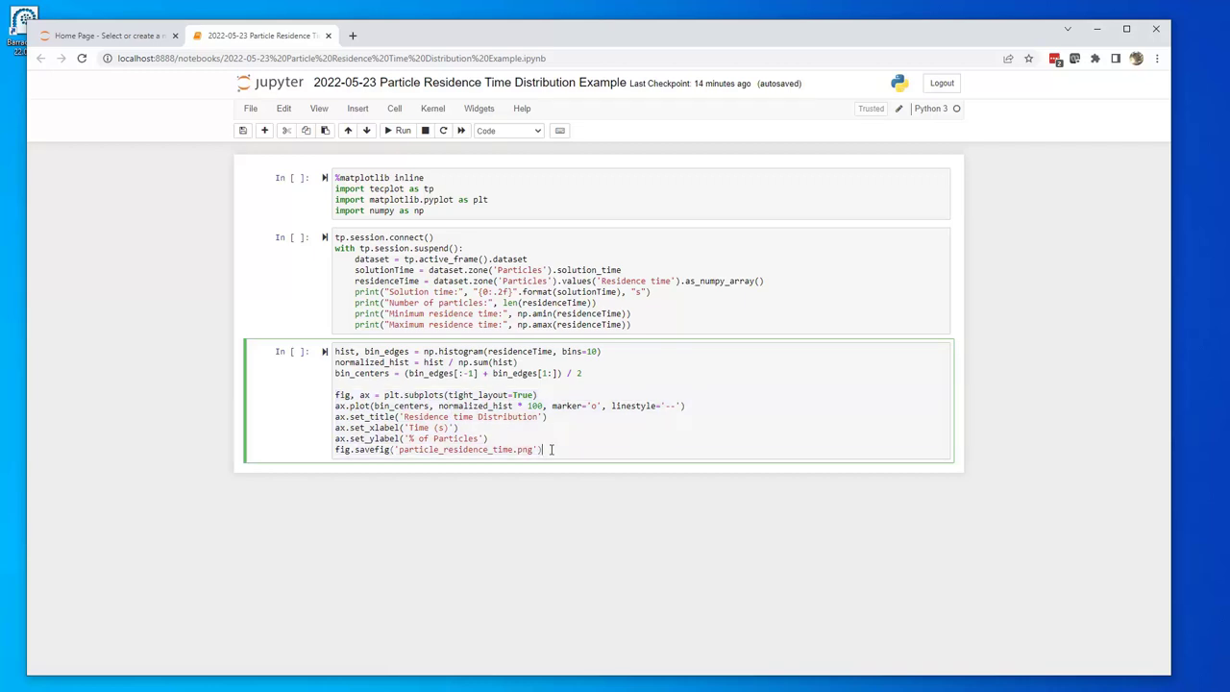
Run the import cell and the Tecplot connection cell to print particle statistics
left_click(525, 213)
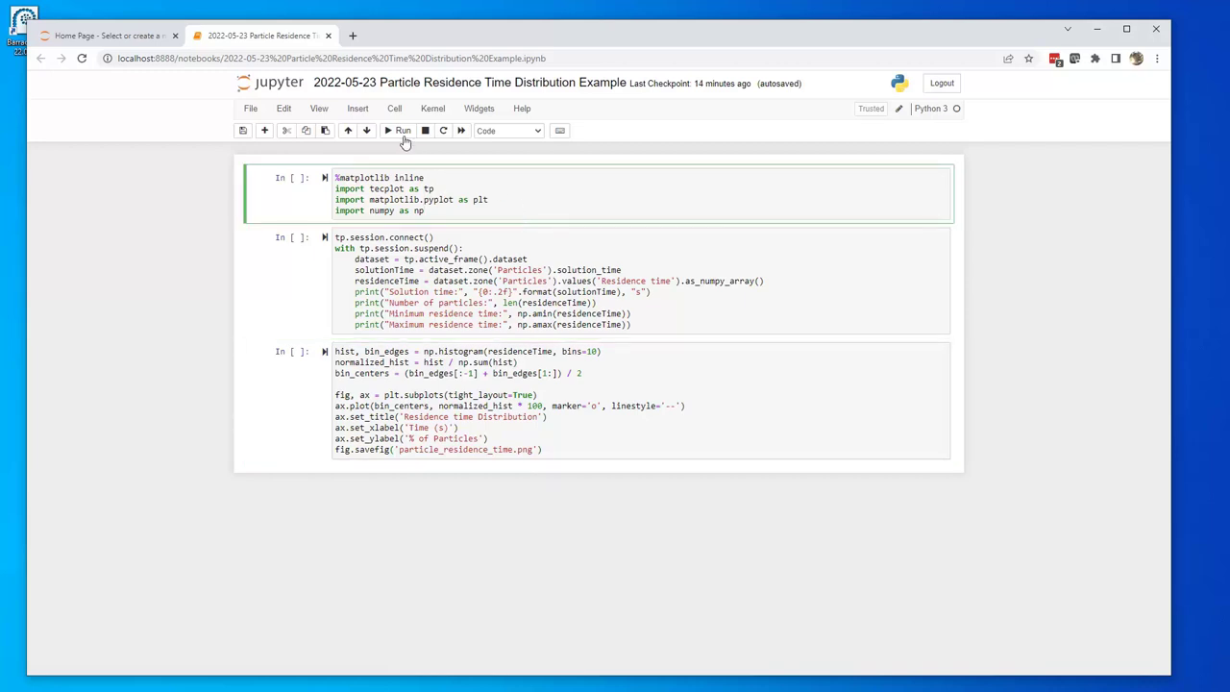
left_click(403, 137)
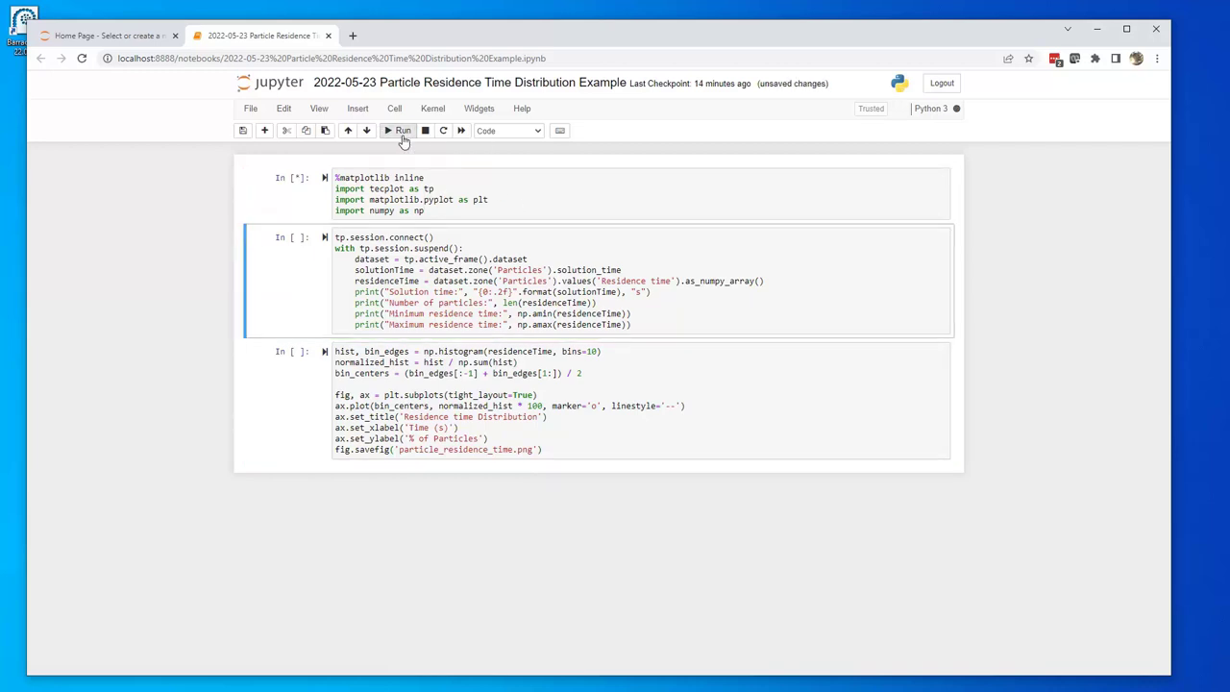
left_click(675, 322)
key("ctrl+Return")
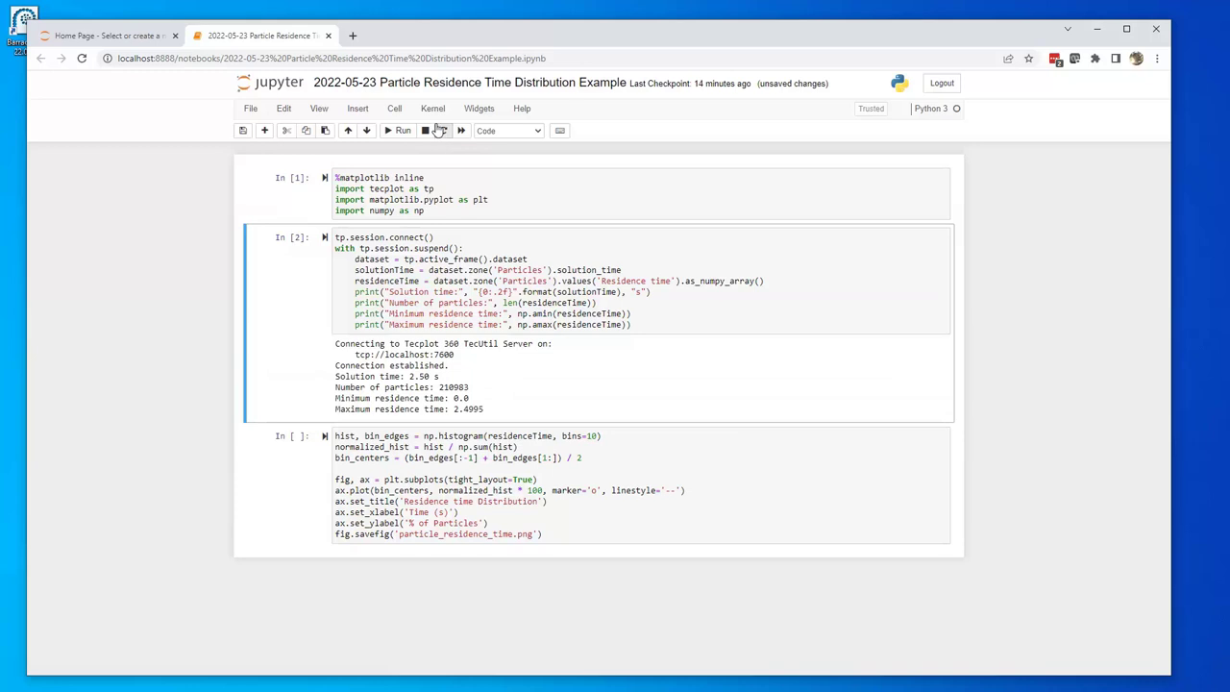
Restart the kernel and rerun all notebook cells
left_click(432, 108)
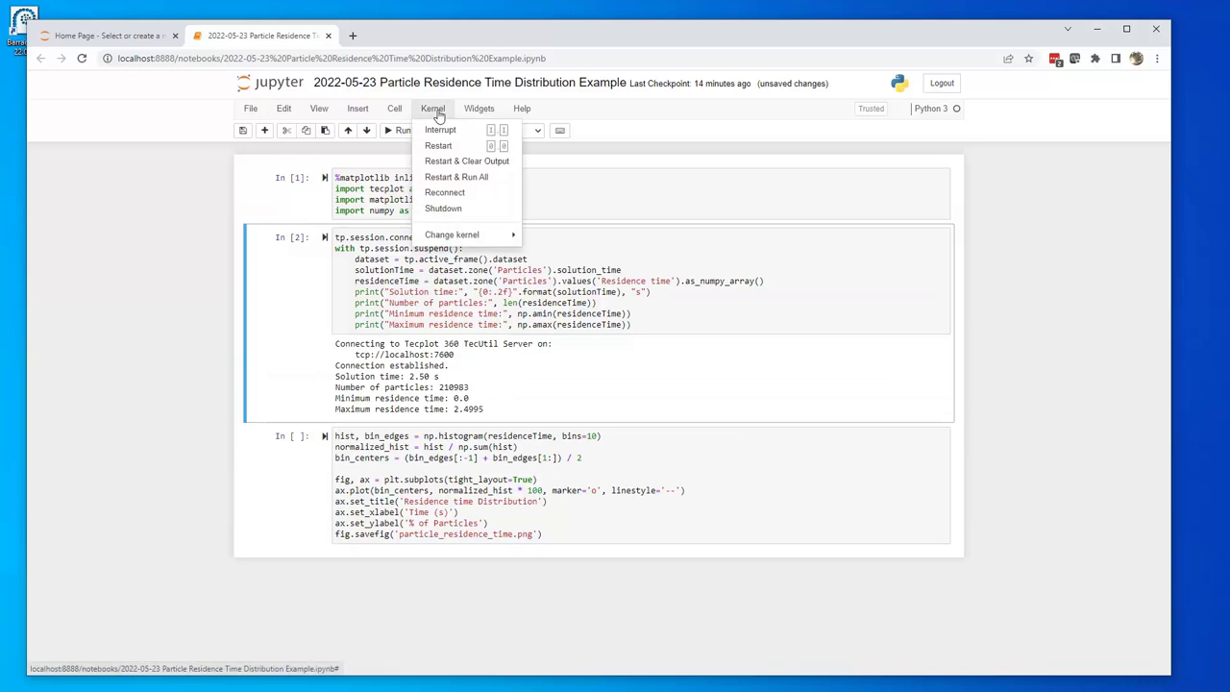
left_click(461, 178)
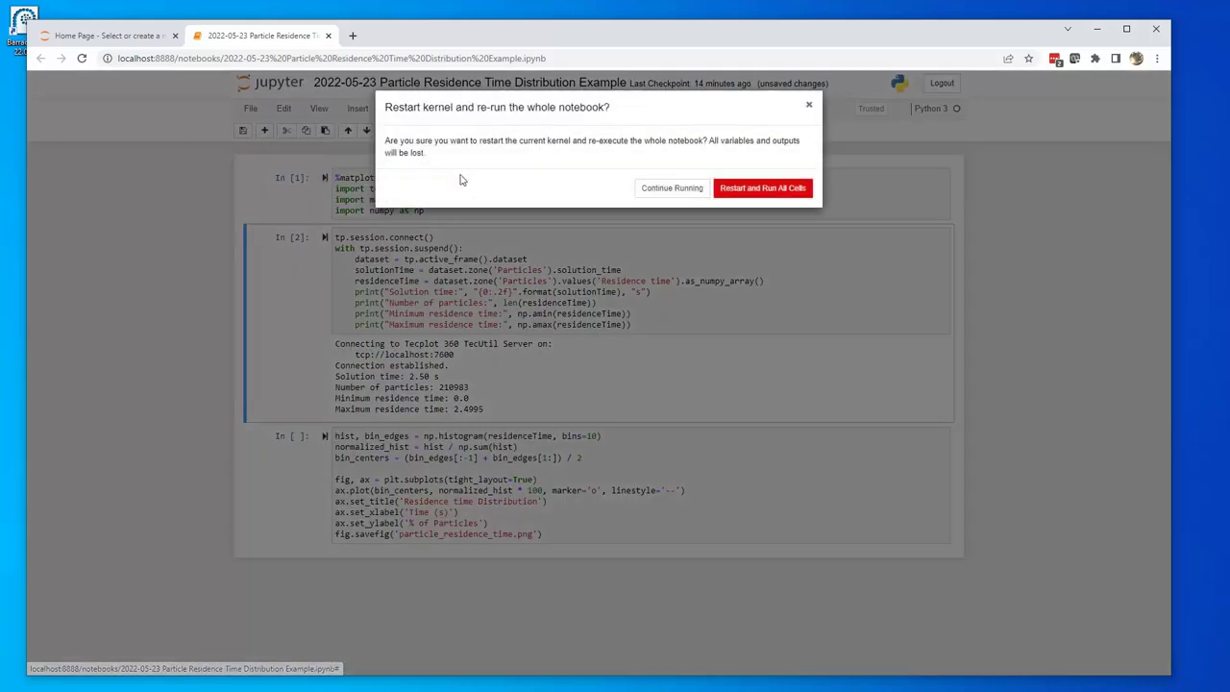
left_click(798, 189)
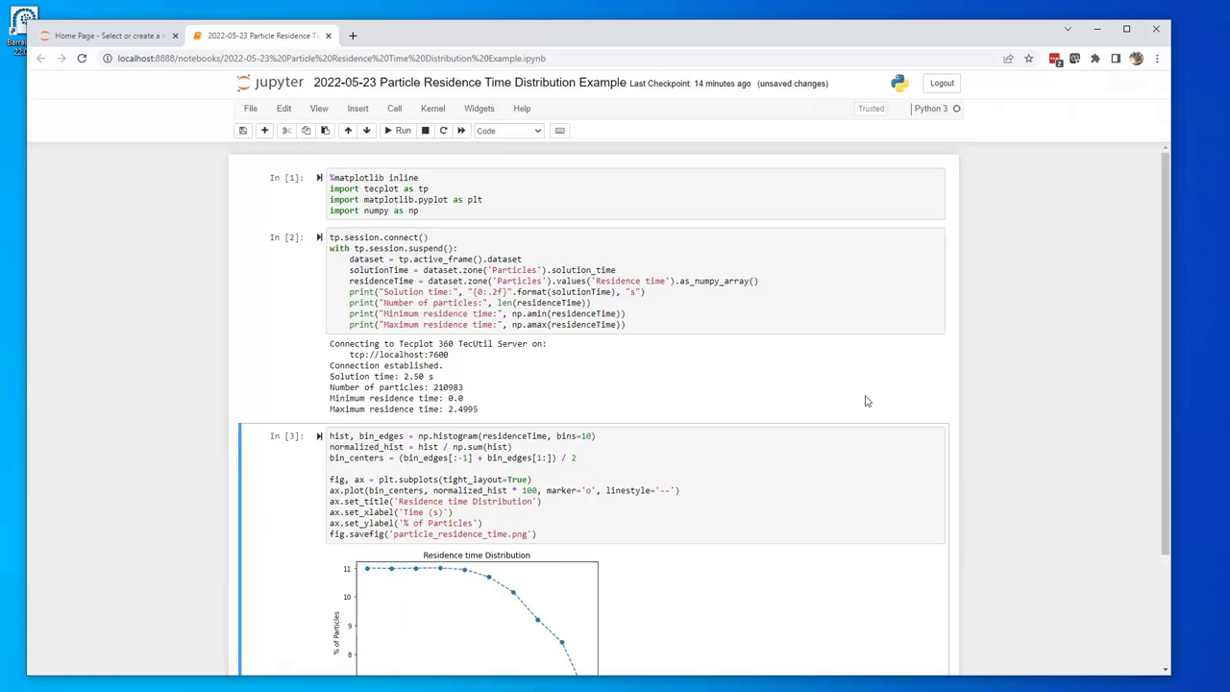
Highlight the connection message and printed particle statistics: 210983 particles, residence 0.0–2.4995 s
scroll(615, 357, "down", 1)
left_click_drag(331, 280, 454, 292)
left_click(462, 295)
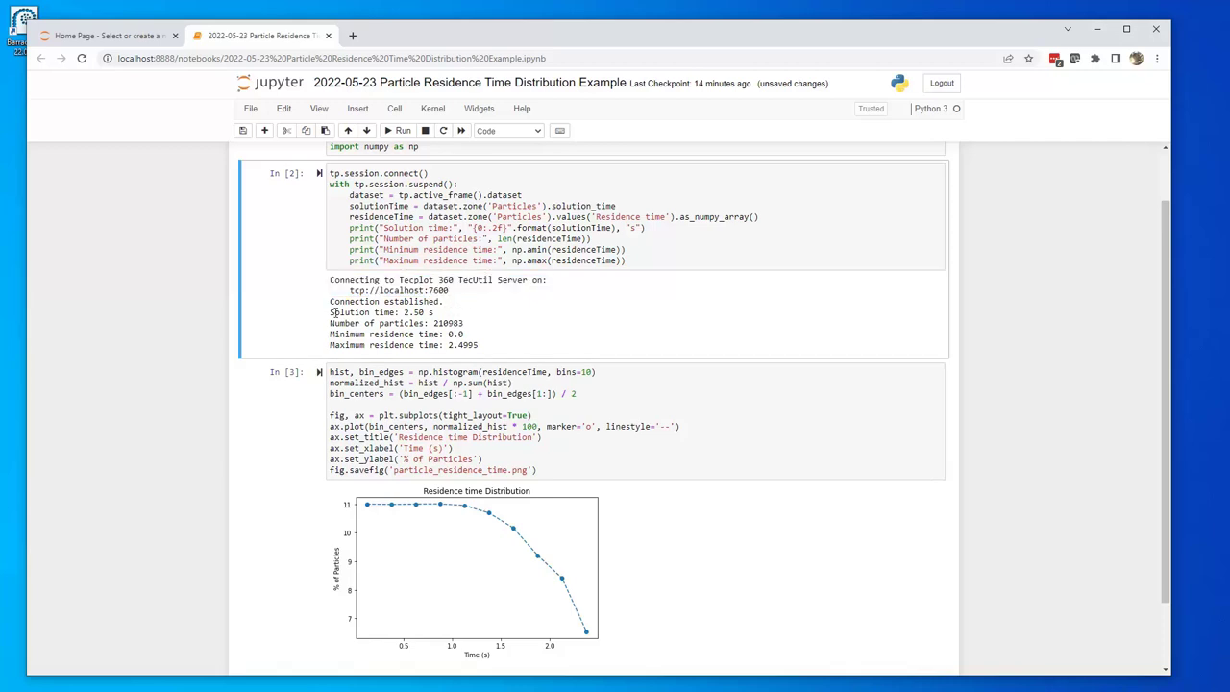
left_click_drag(331, 312, 483, 351)
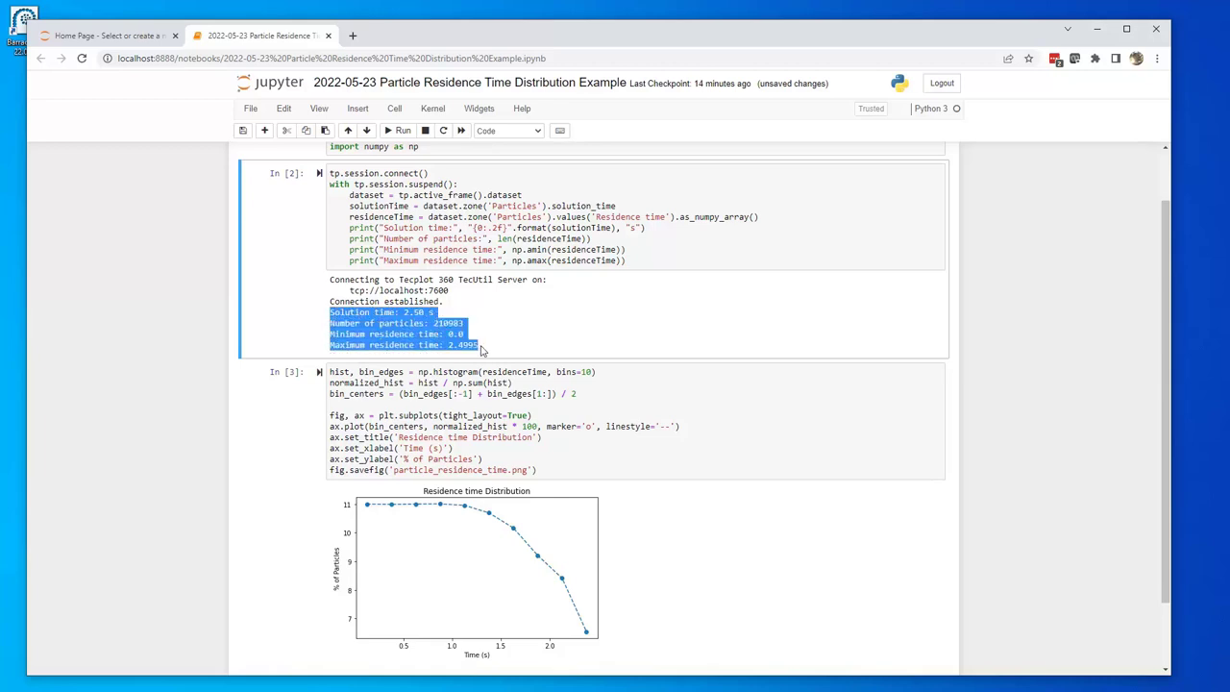
left_click(483, 351)
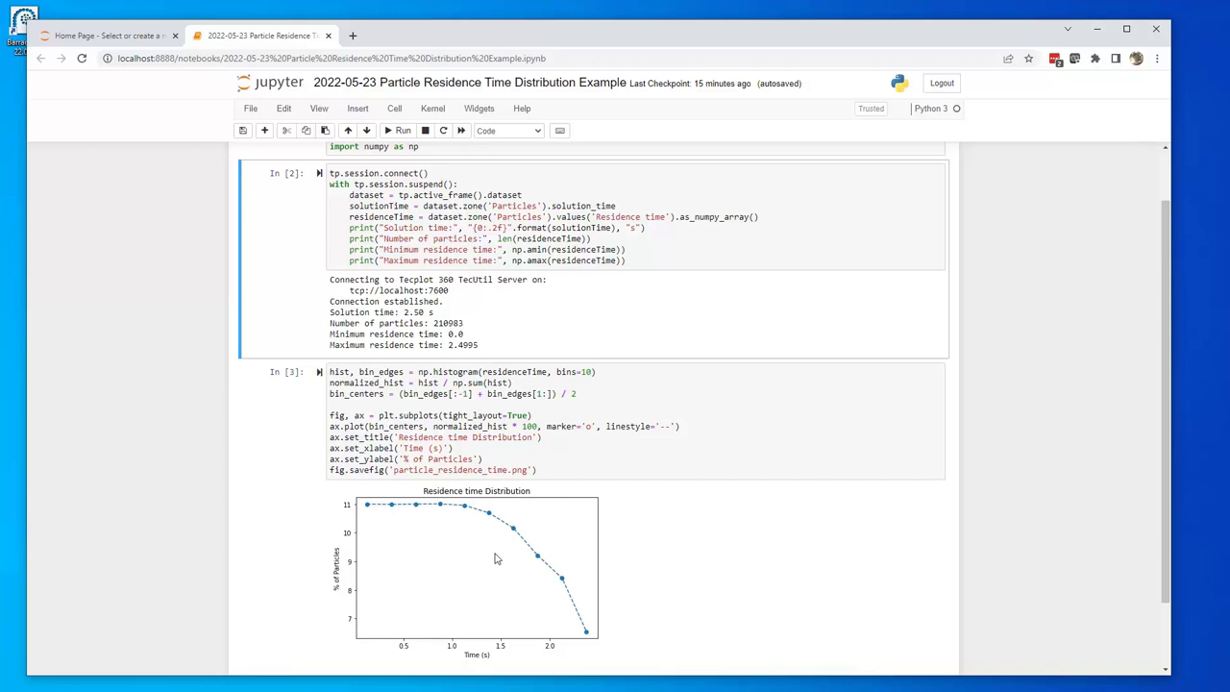
Highlight the fig.savefig line that saves the plot as a PNG
left_click(537, 470)
left_click_drag(380, 478, 330, 470)
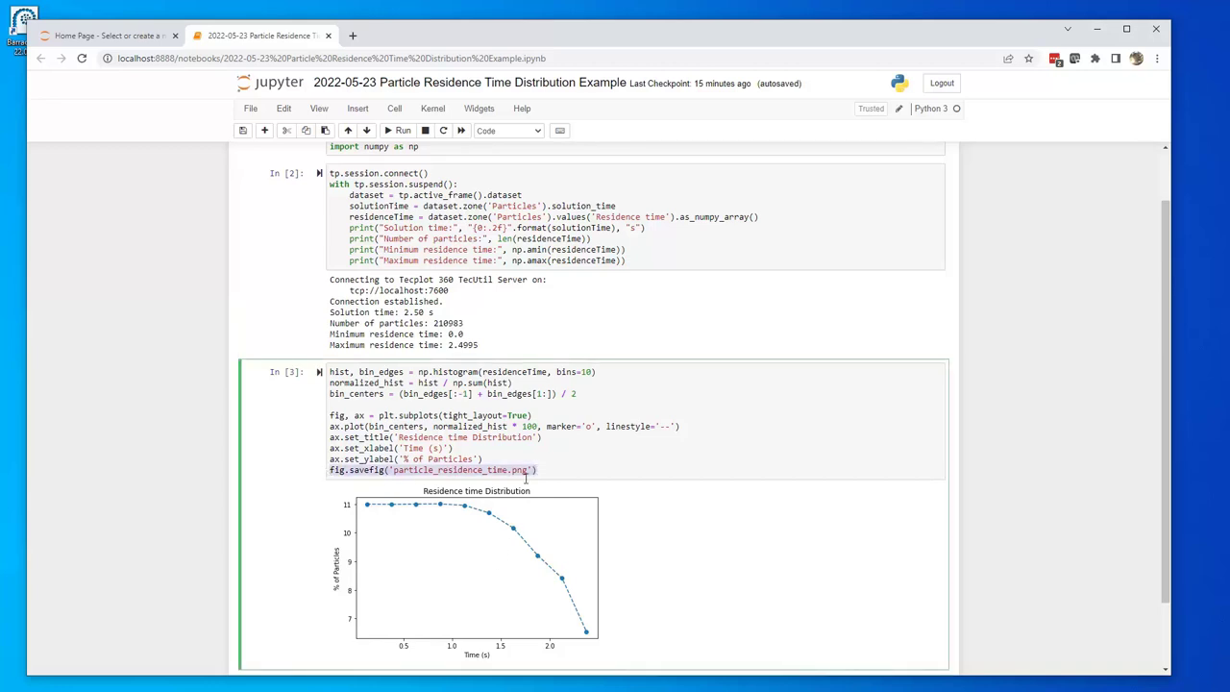
left_click(558, 473)
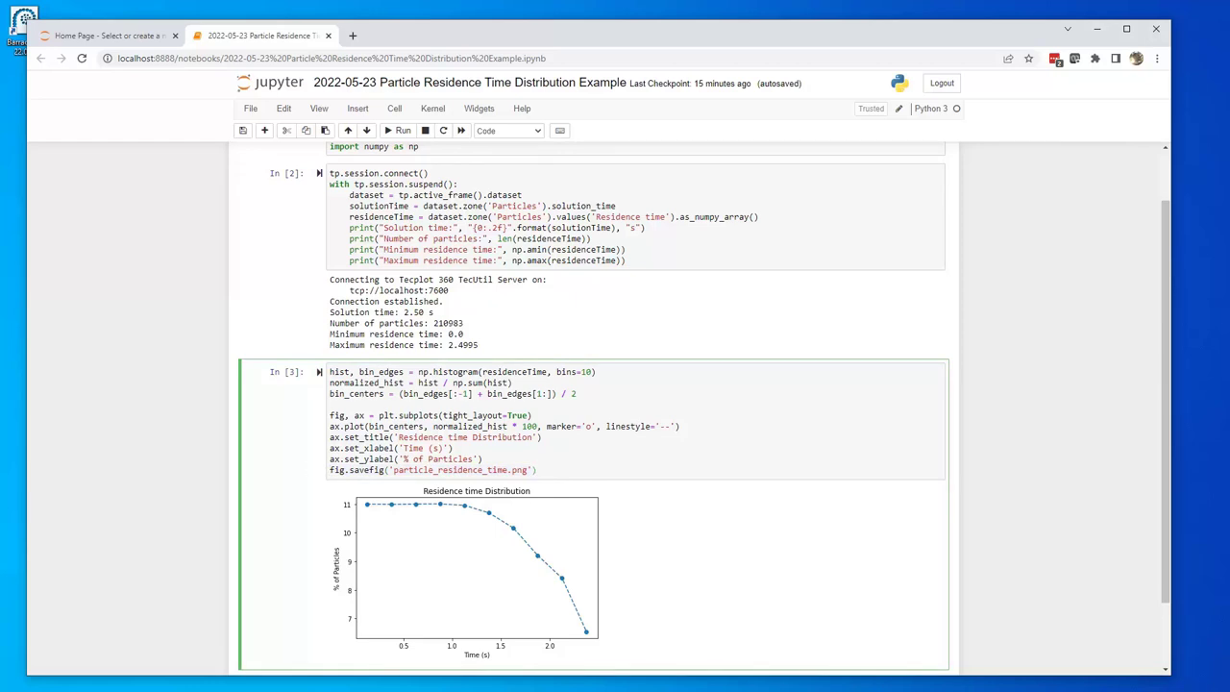
View particle_residence_time.png from the pre_setup folder in Photos, then close it
key("alt+Tab")
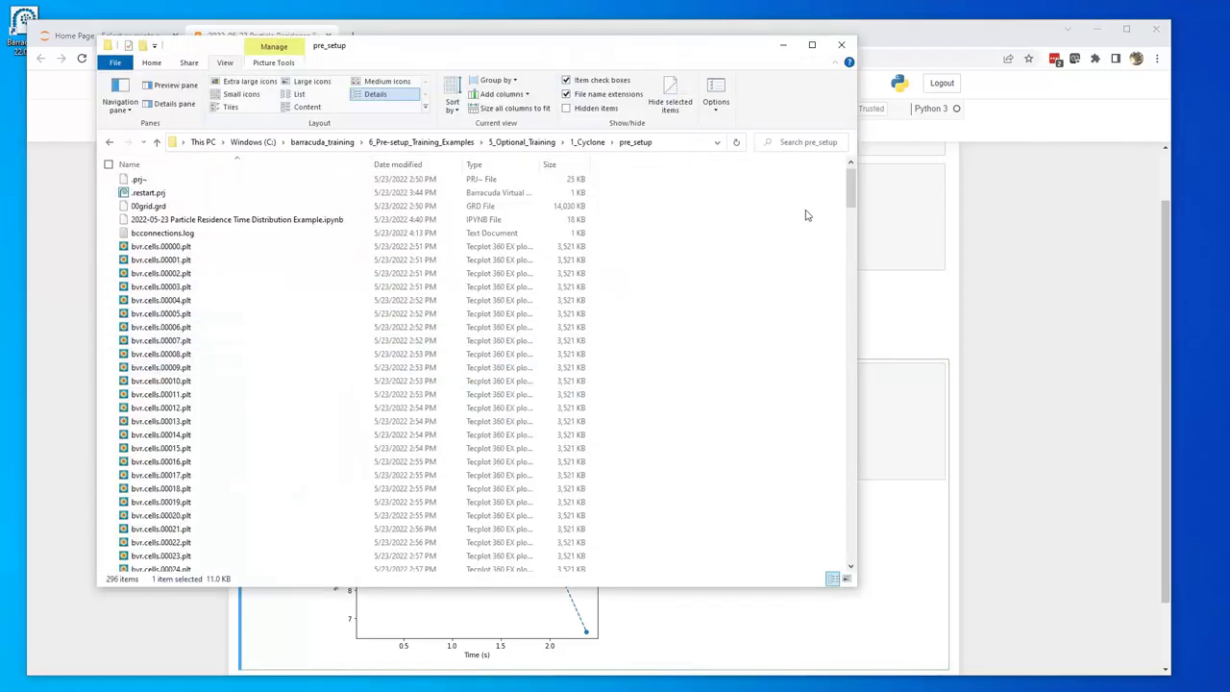
left_click_drag(852, 190, 851, 555)
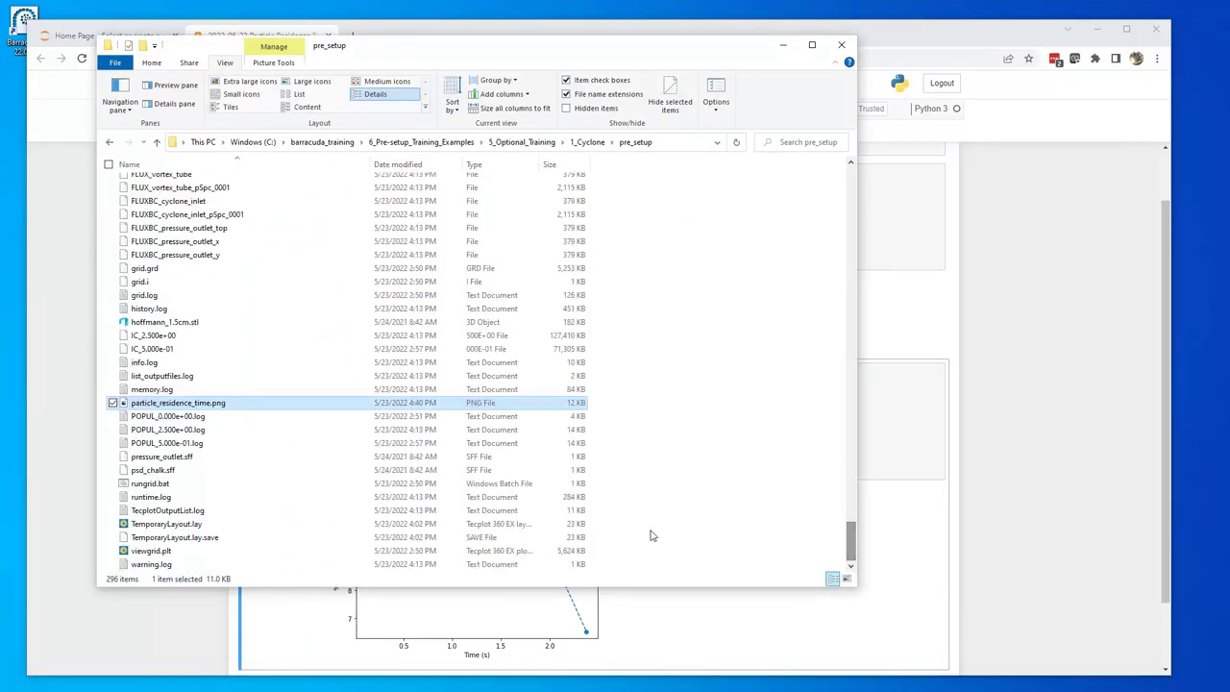
double_click(173, 403)
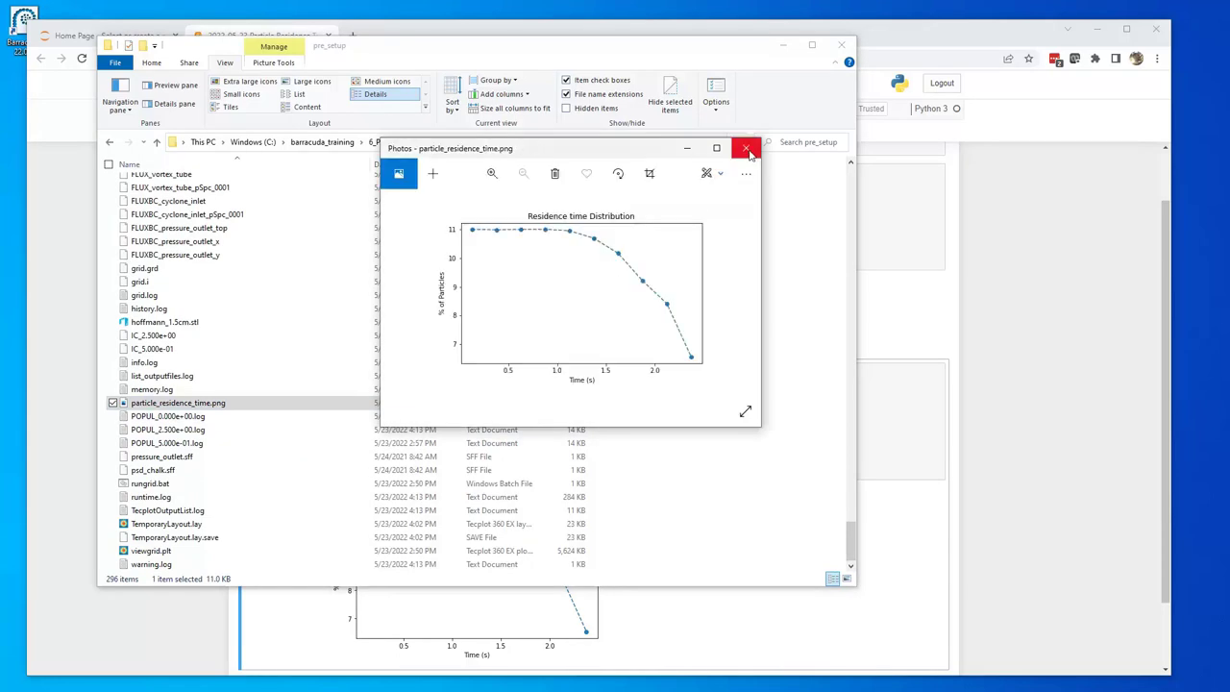
left_click(747, 149)
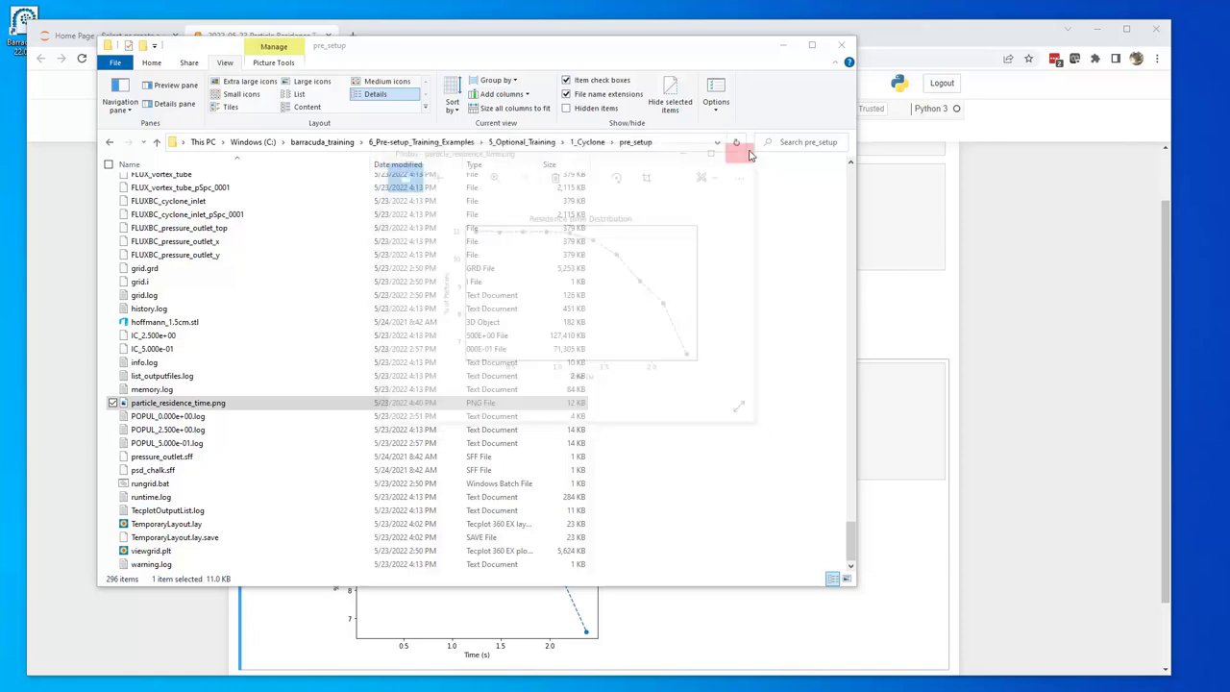
Bring the notebook forward and scroll to the Residence time Distribution plot
left_click(938, 36)
scroll(864, 427, "up", 1)
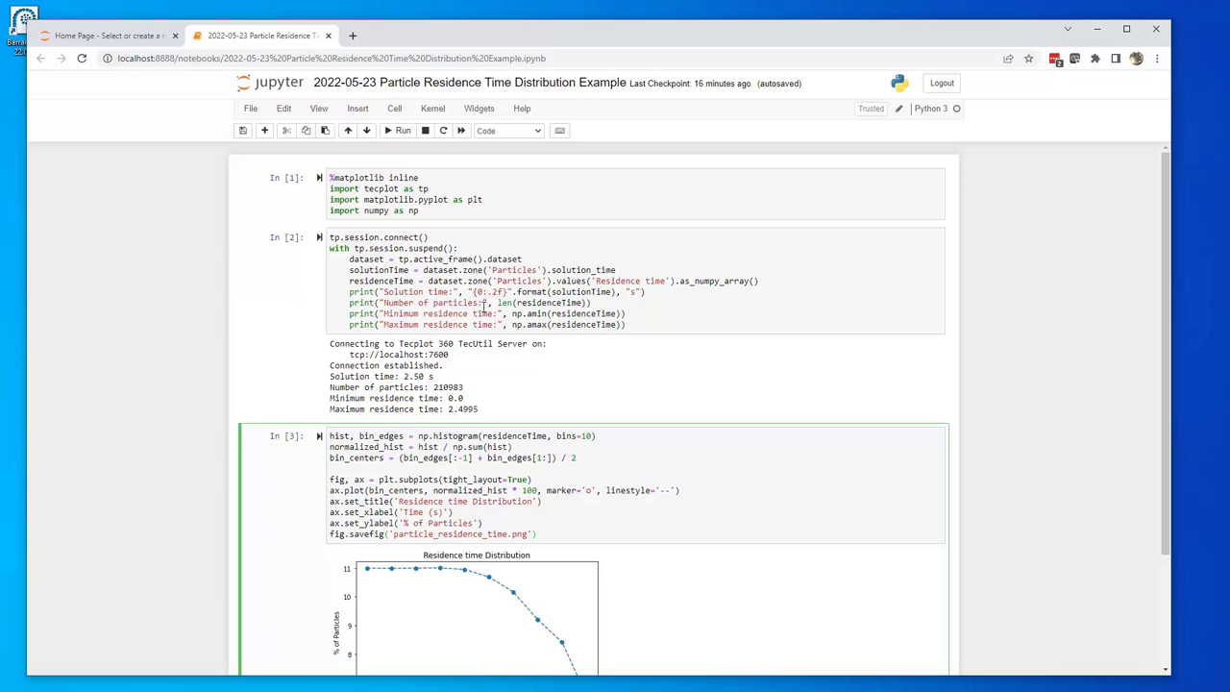
scroll(481, 305, "down", 3)
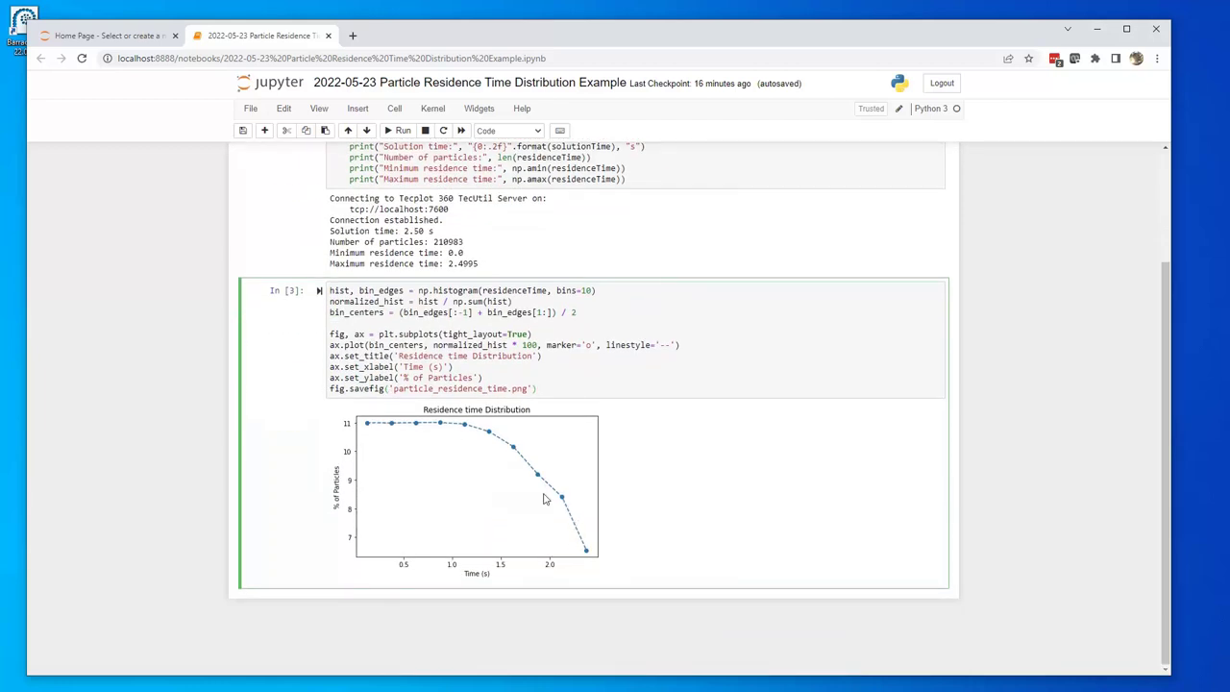